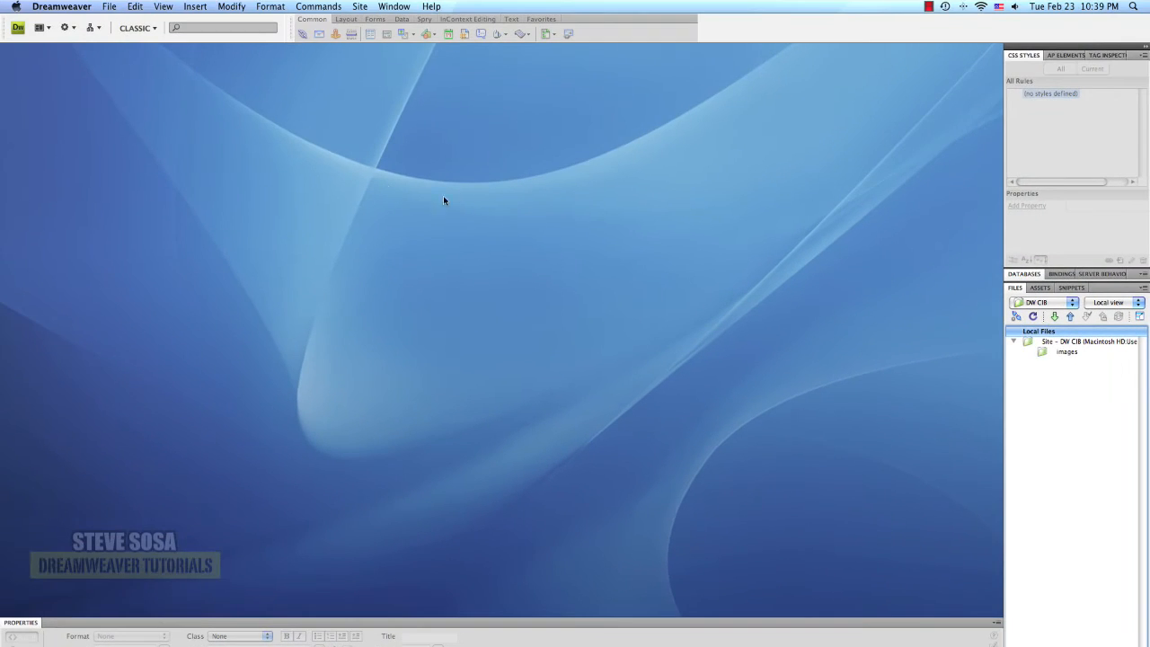
- Create a new blank HTML page with no predefined layout
left_click(109, 7)
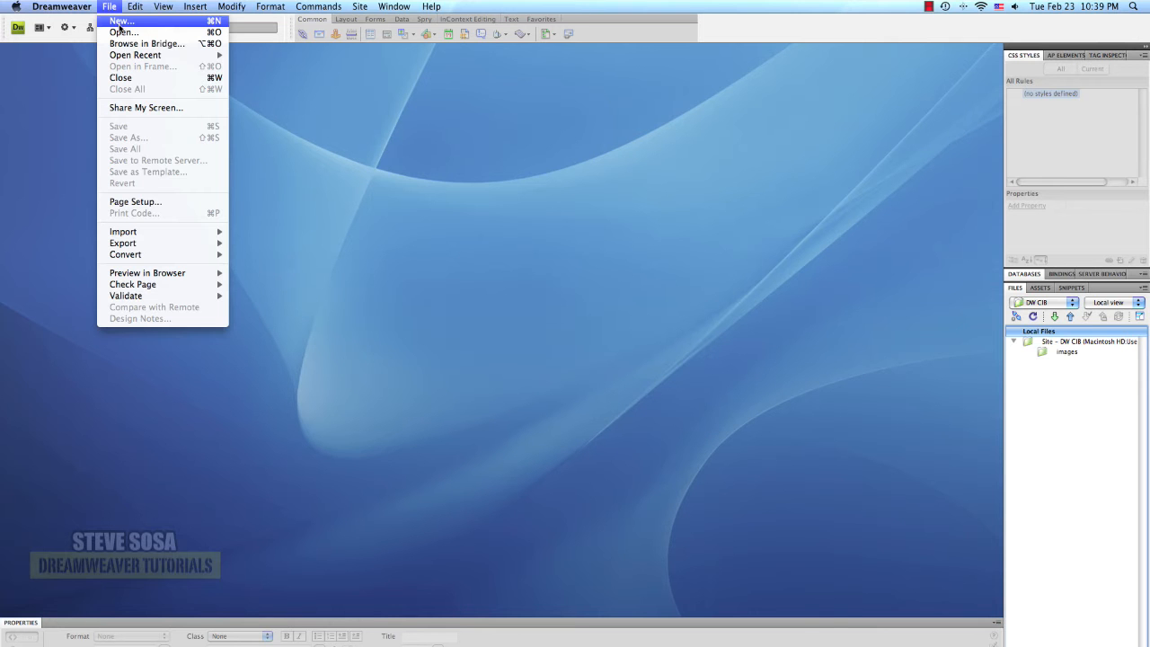
left_click(120, 20)
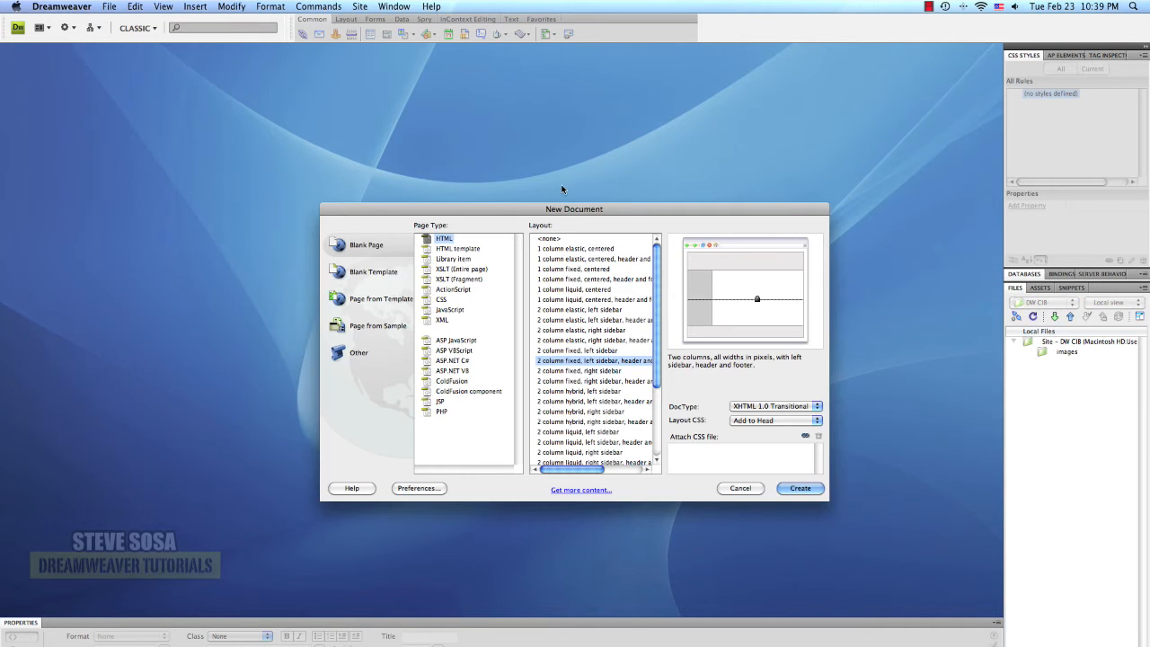
left_click(451, 239)
left_click(544, 239)
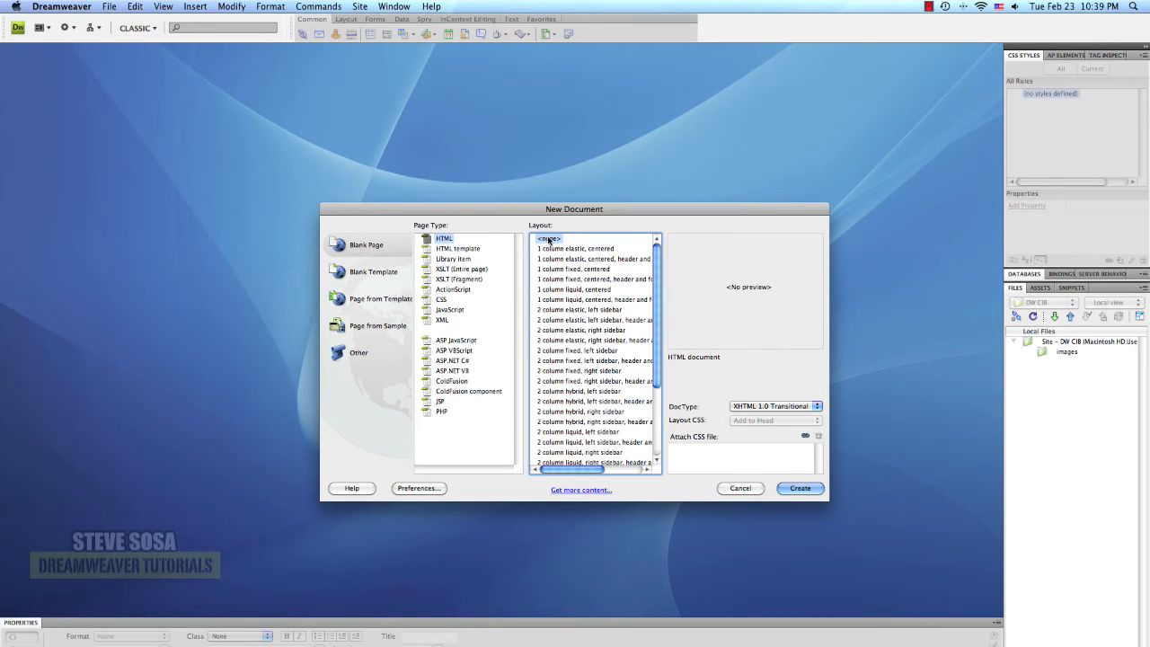
left_click(799, 489)
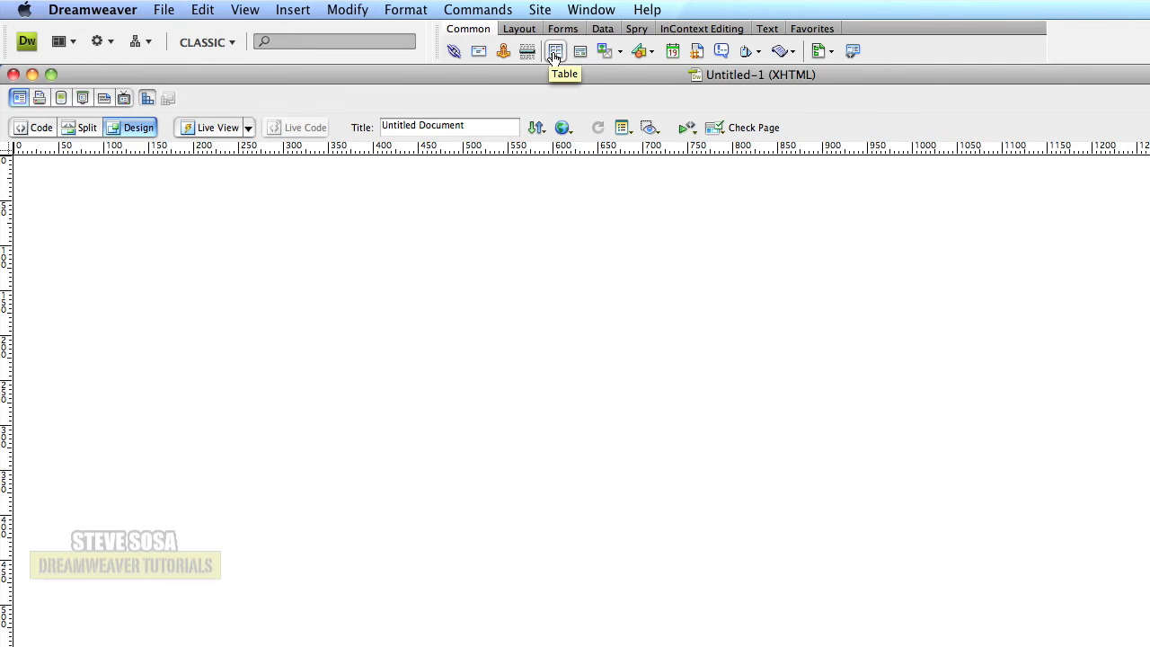
- Start inserting a table with 3 rows, 1 column and a width of 750 pixels
left_click(554, 52)
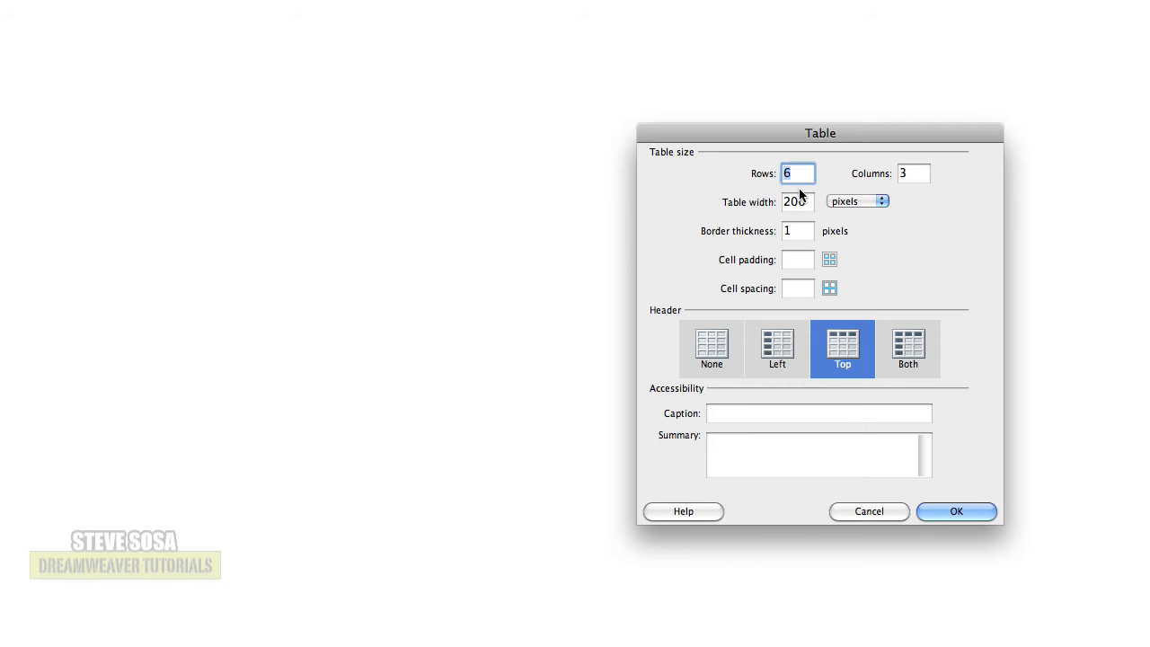
type("3")
key("Tab")
type("1")
key("Tab")
type("750")
key("Tab")
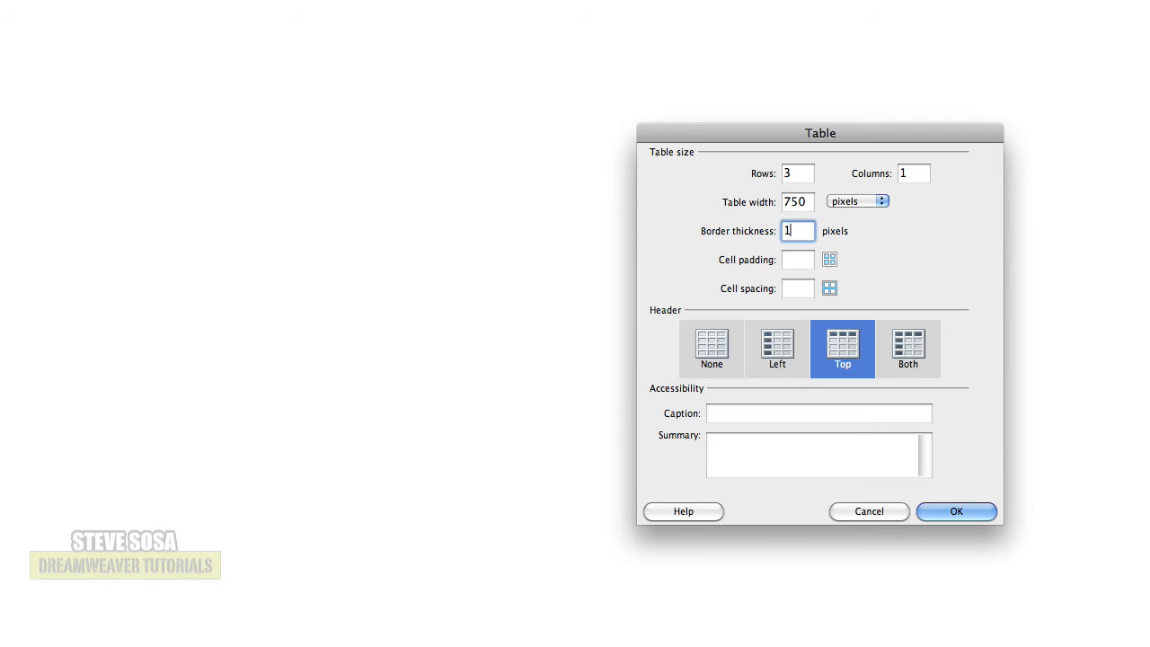
- Clear the border thickness, set cell padding and cell spacing to 0, choose no header, and insert the table
key("BackSpace")
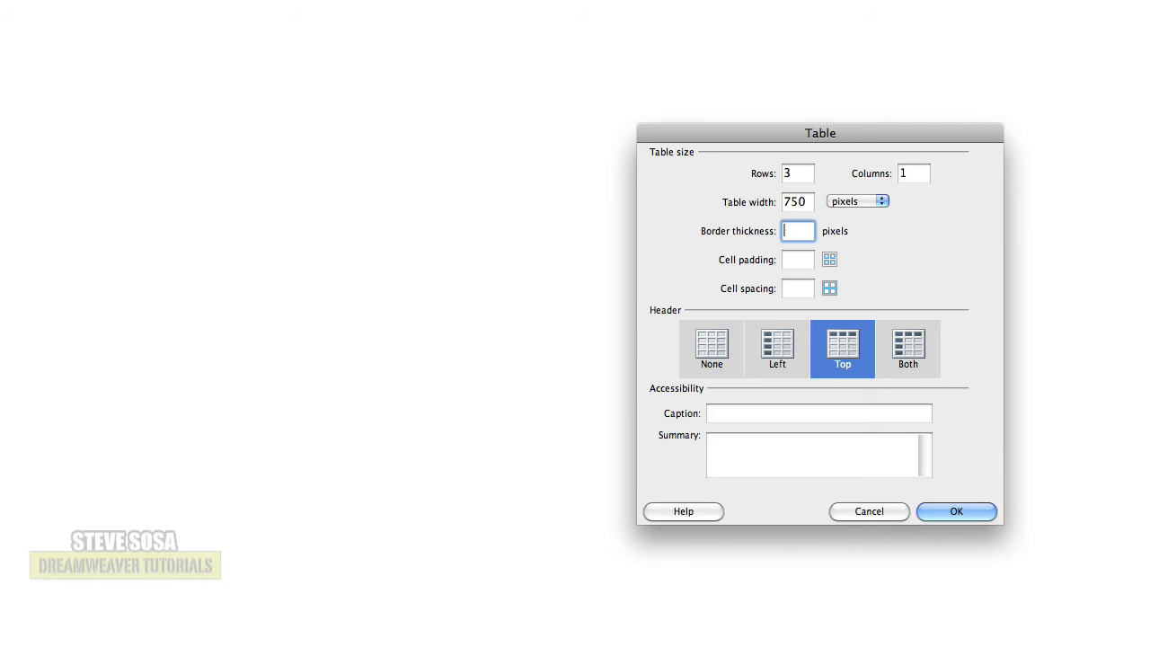
key("Tab")
type("0")
key("Tab")
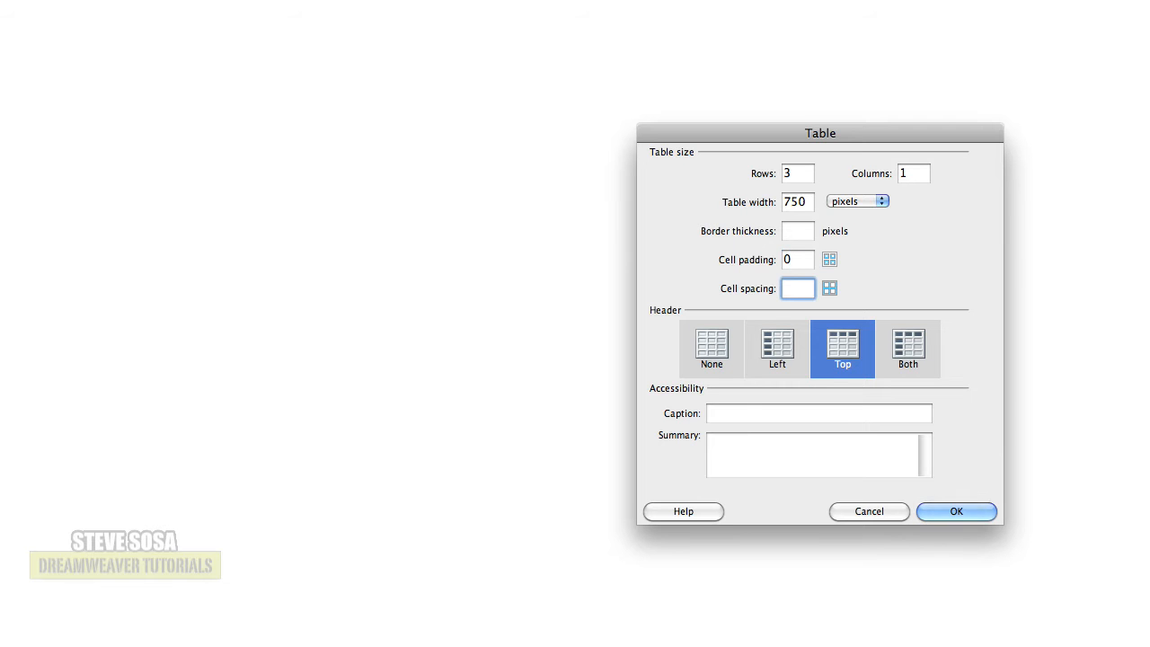
type("0")
left_click(718, 356)
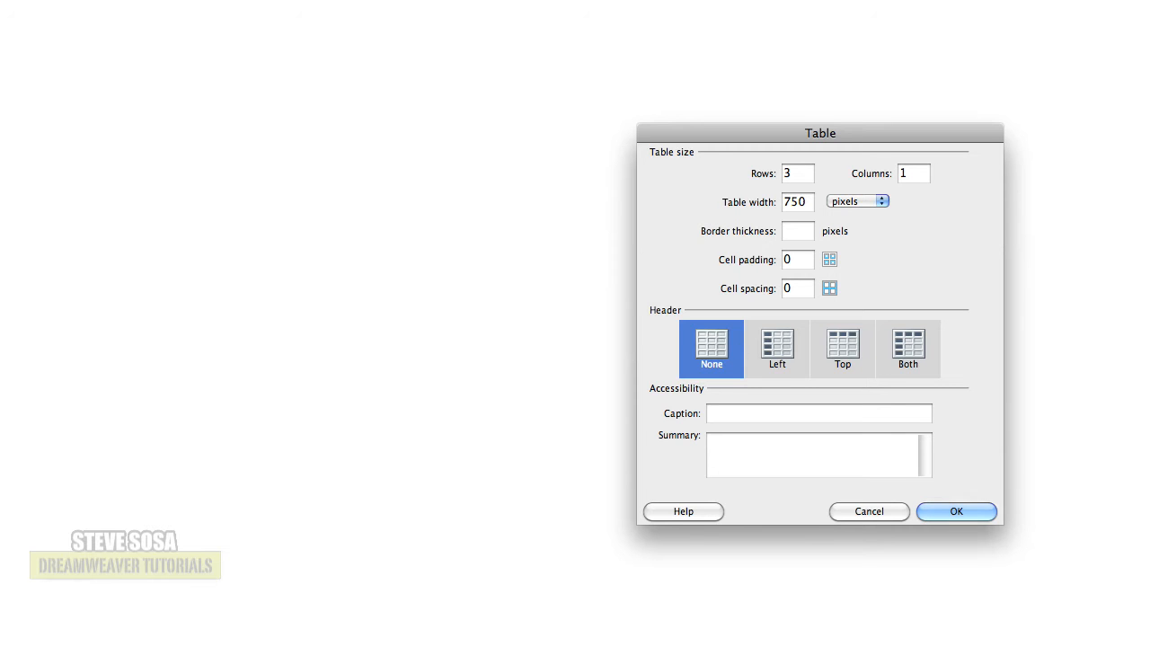
left_click(950, 511)
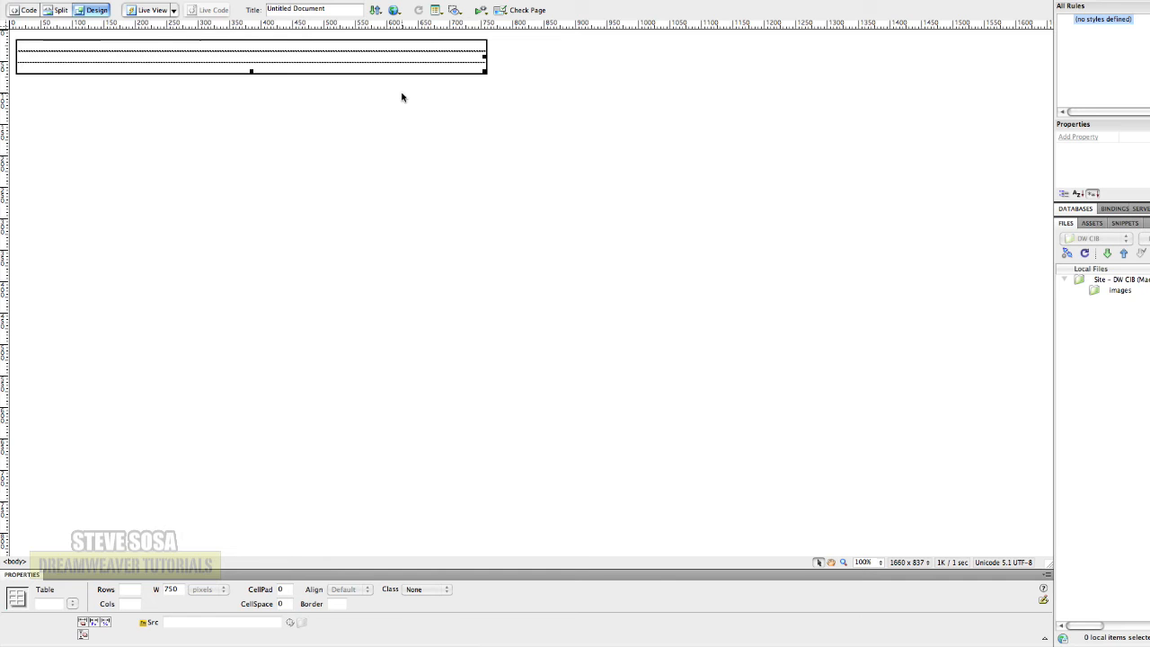
- Set the table's alignment to Center on the page
left_click(366, 589)
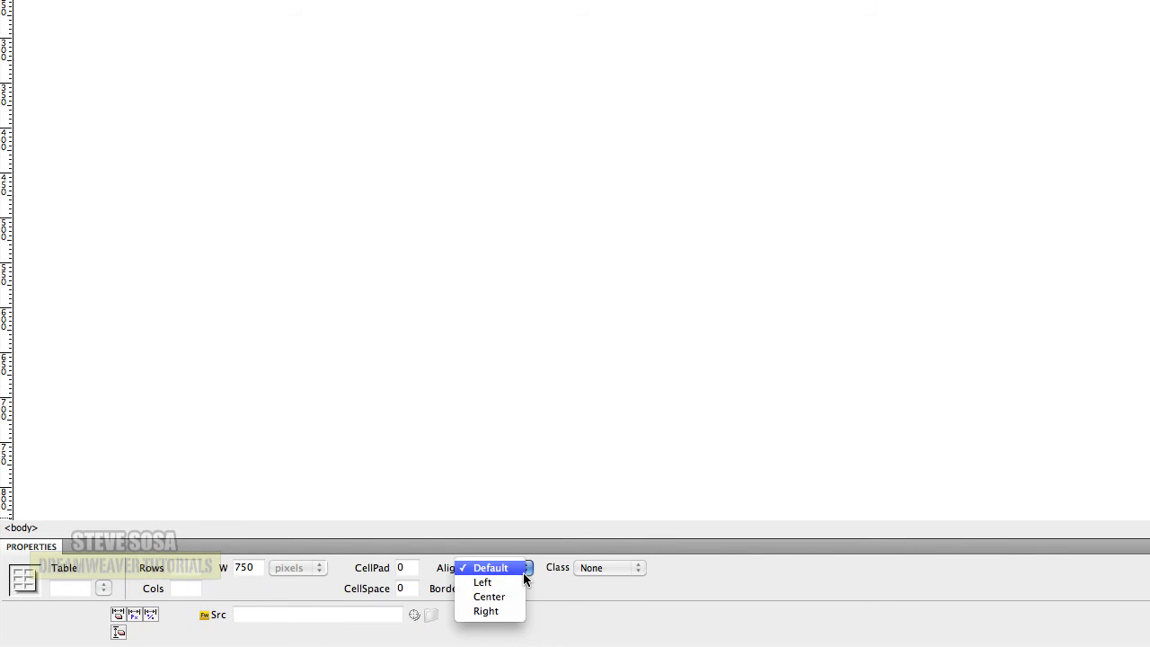
left_click(553, 593)
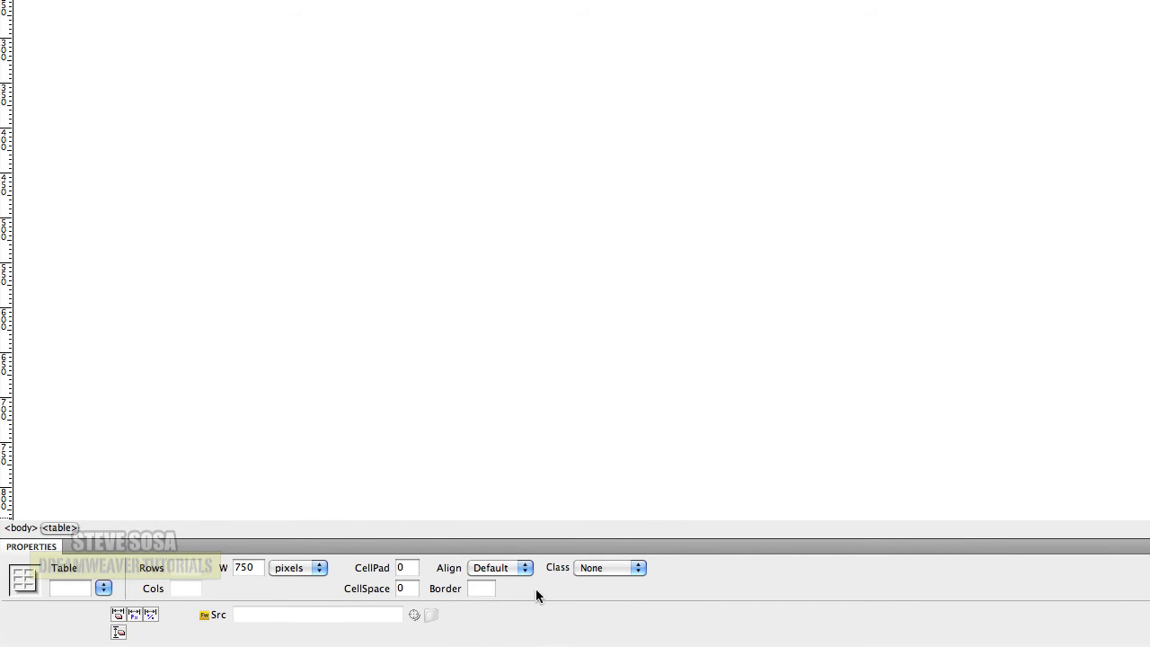
left_click(502, 573)
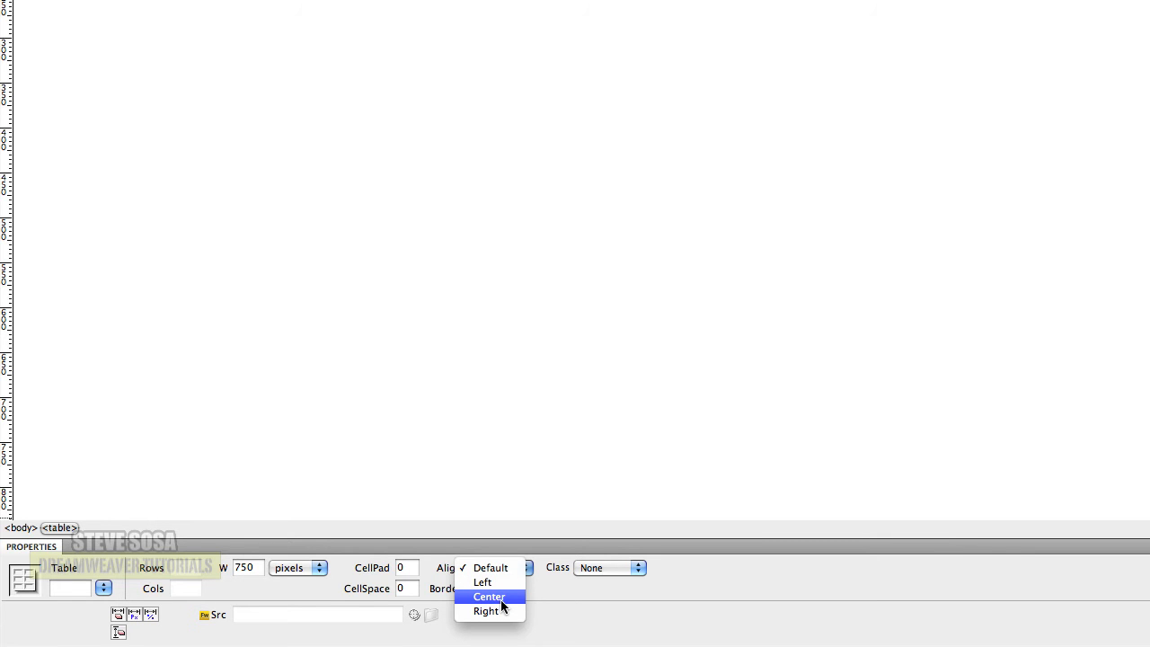
left_click(500, 599)
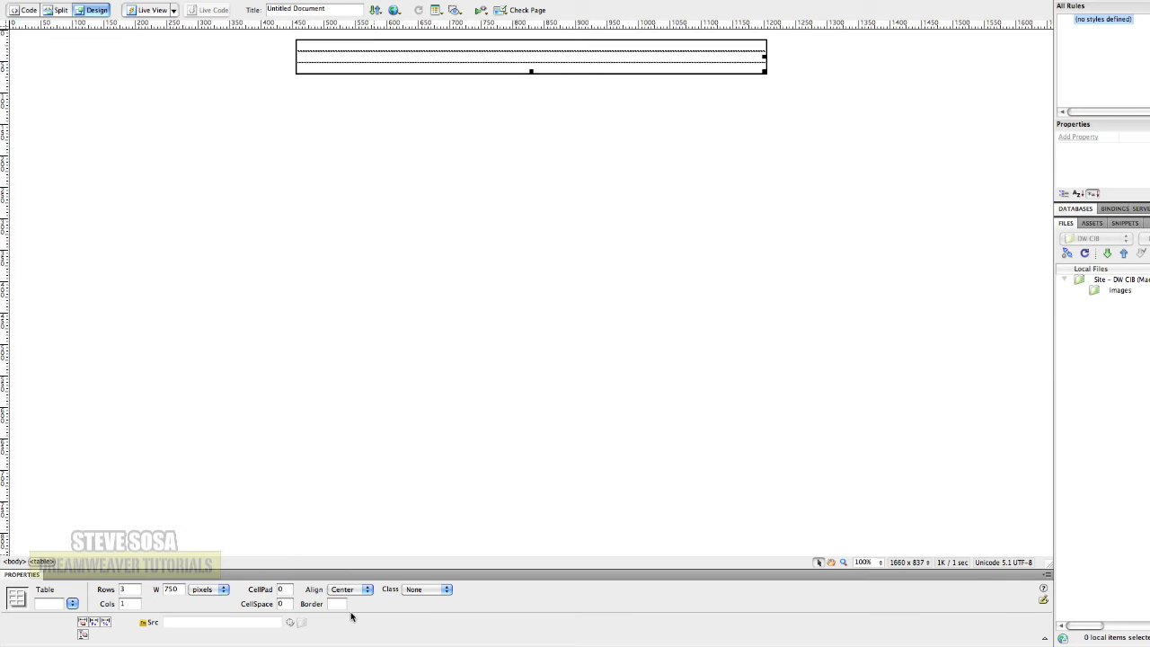
- Start an image placeholder in the table's first row and name it Banner
left_click(392, 90)
left_click(368, 46)
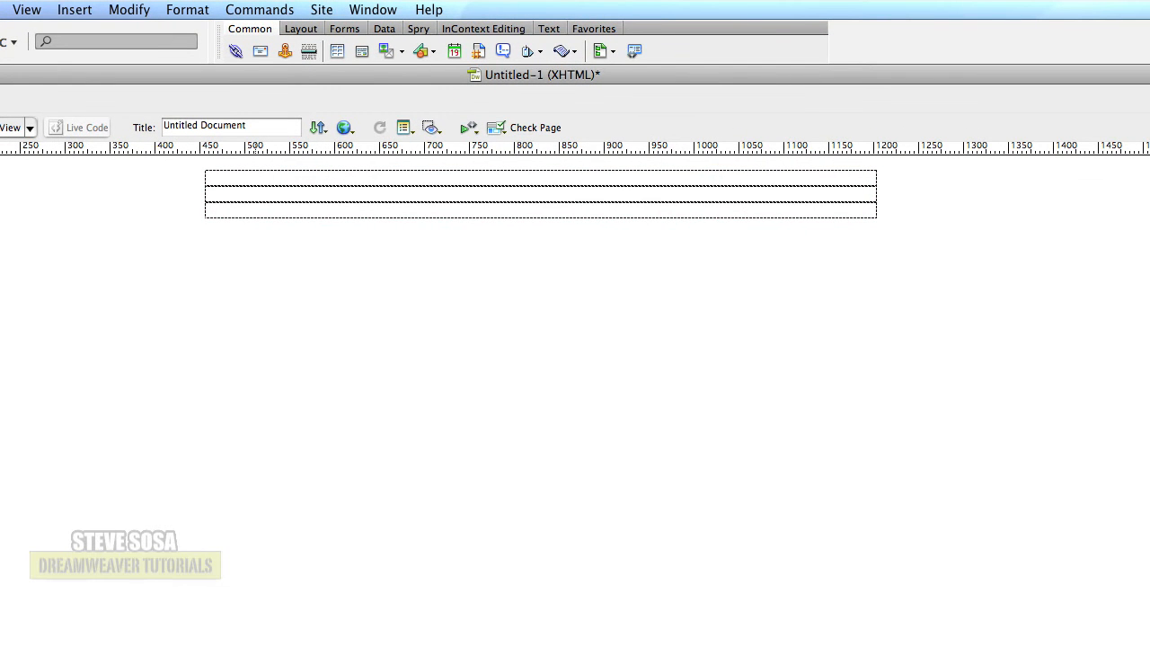
left_click(434, 54)
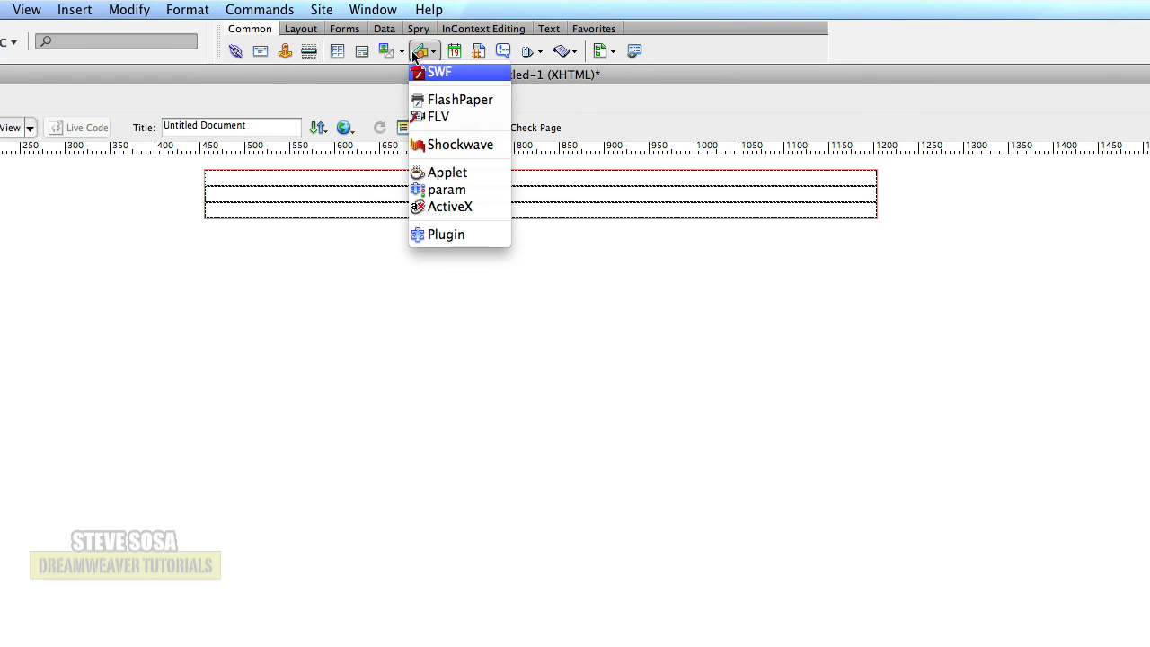
left_click(402, 54)
left_click(401, 52)
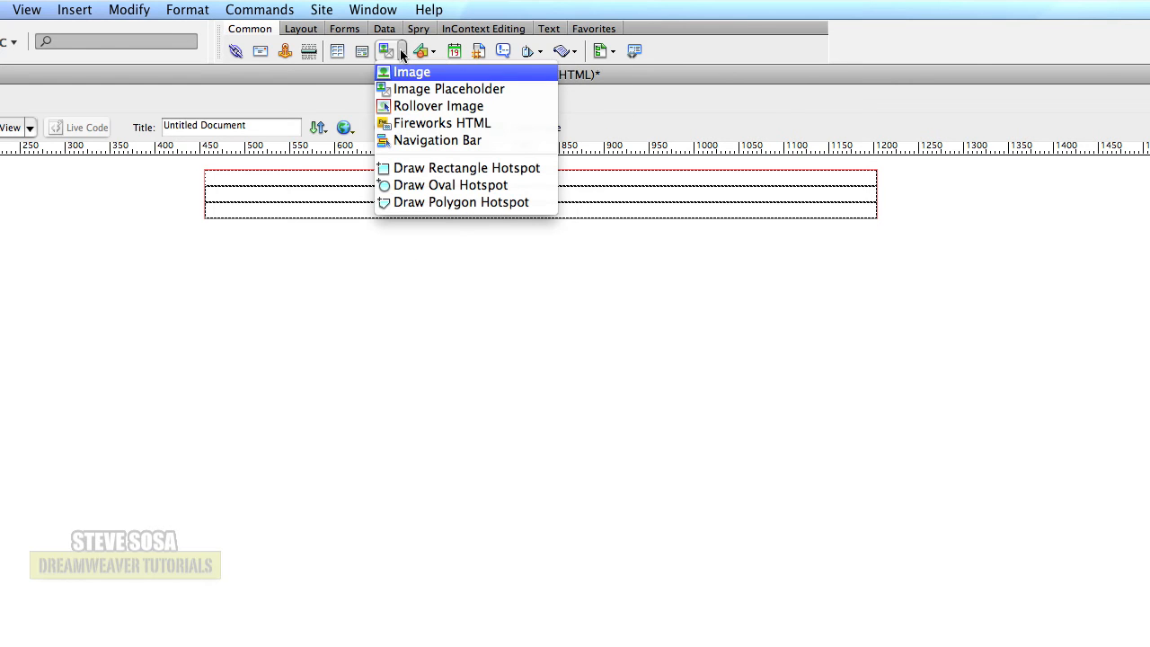
left_click(401, 90)
type("Banner")
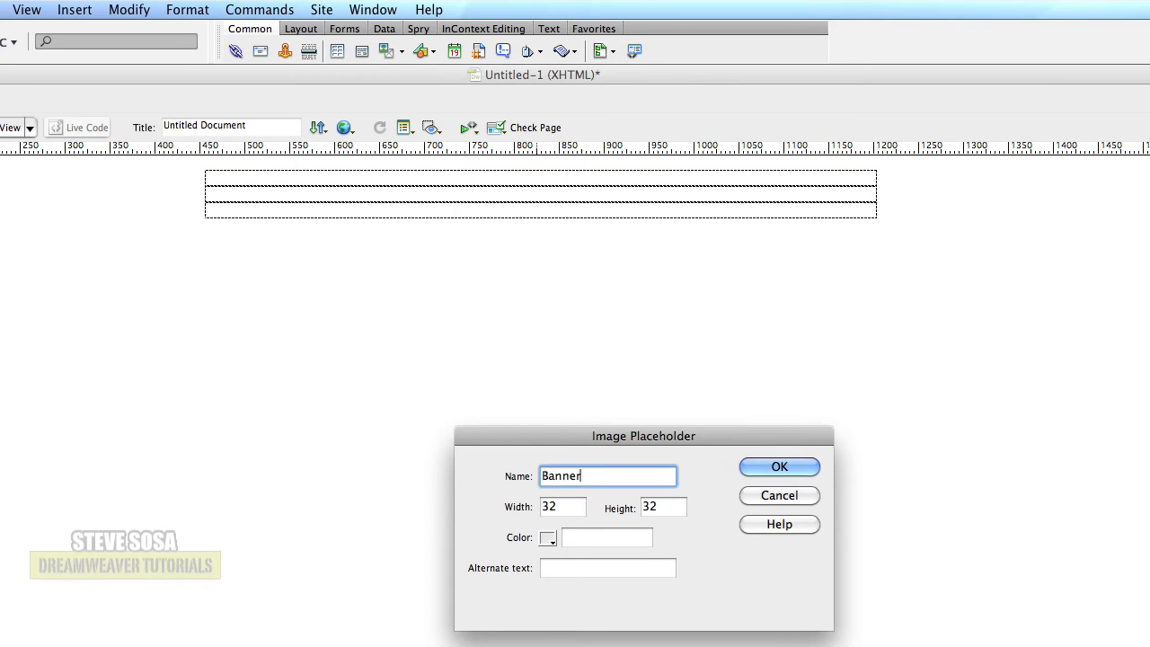
- Size the placeholder 750 by 280 pixels, give it the alternate text "Banner", and insert it
key("Tab")
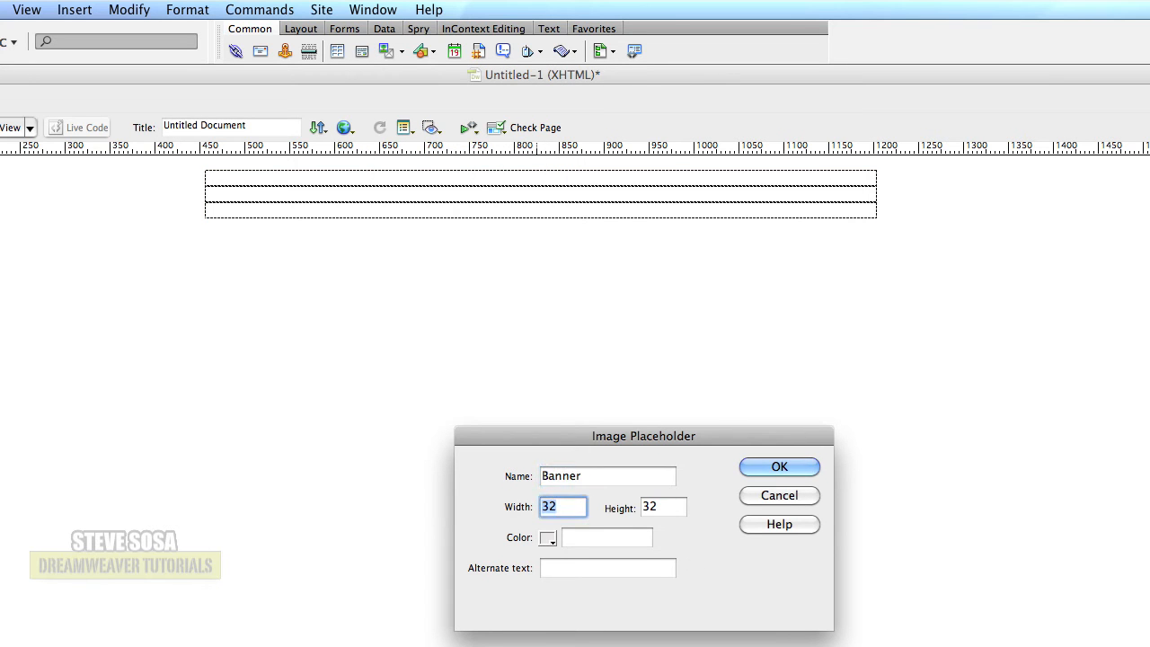
type("750")
key("Tab")
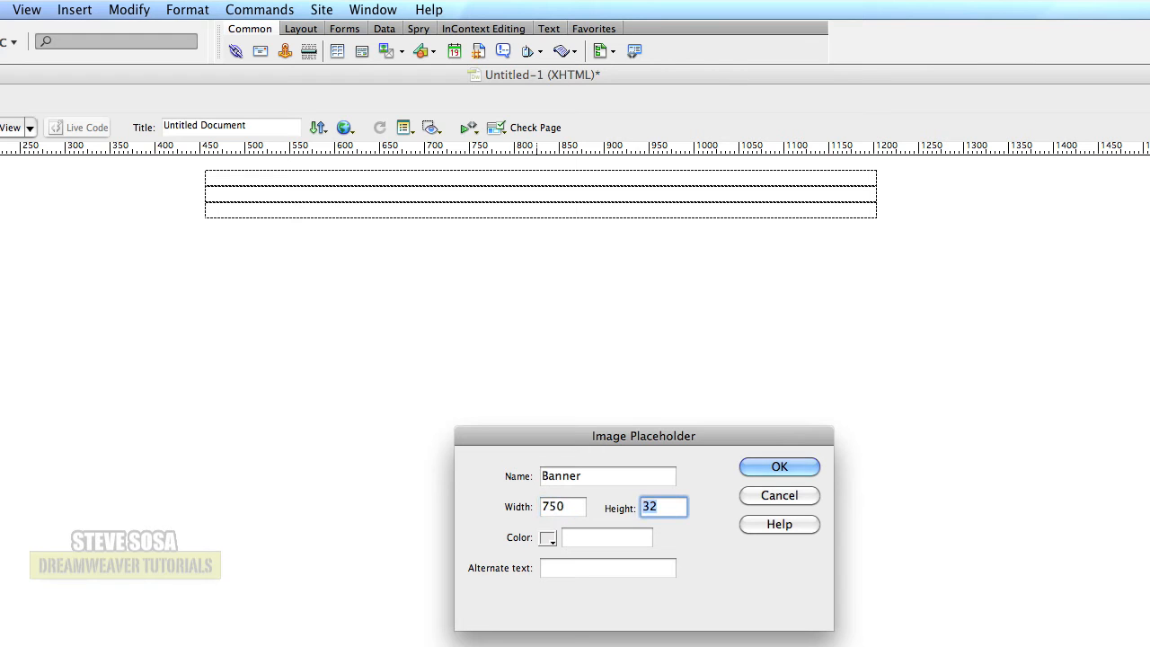
type("280")
left_click(652, 566)
type("Banner")
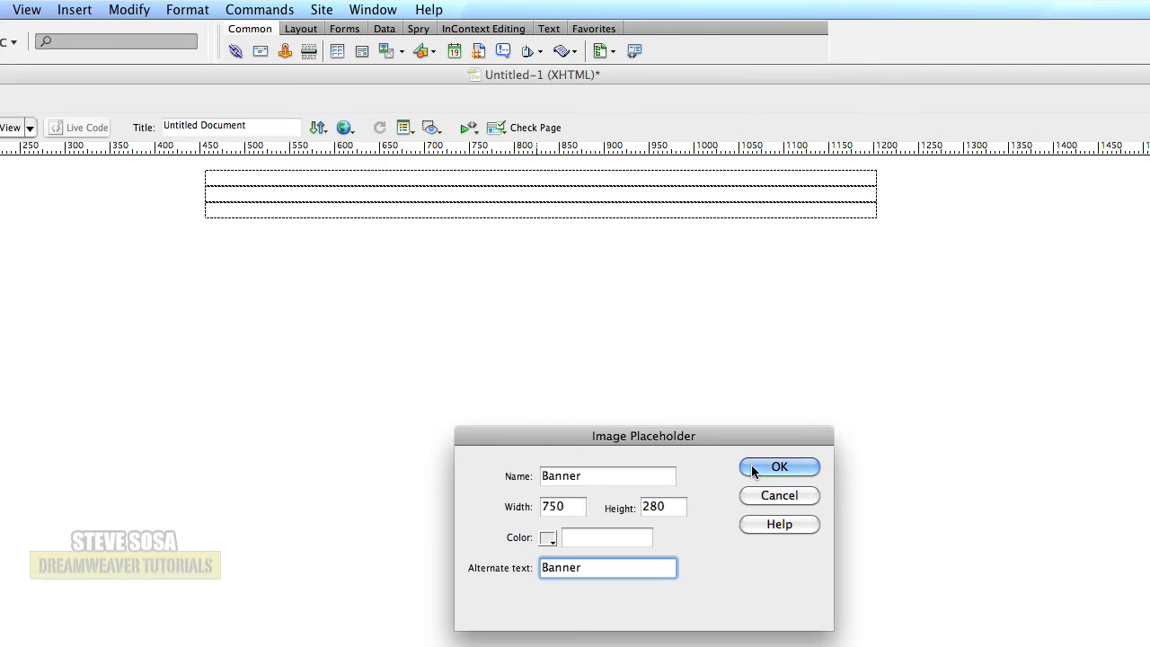
left_click(752, 466)
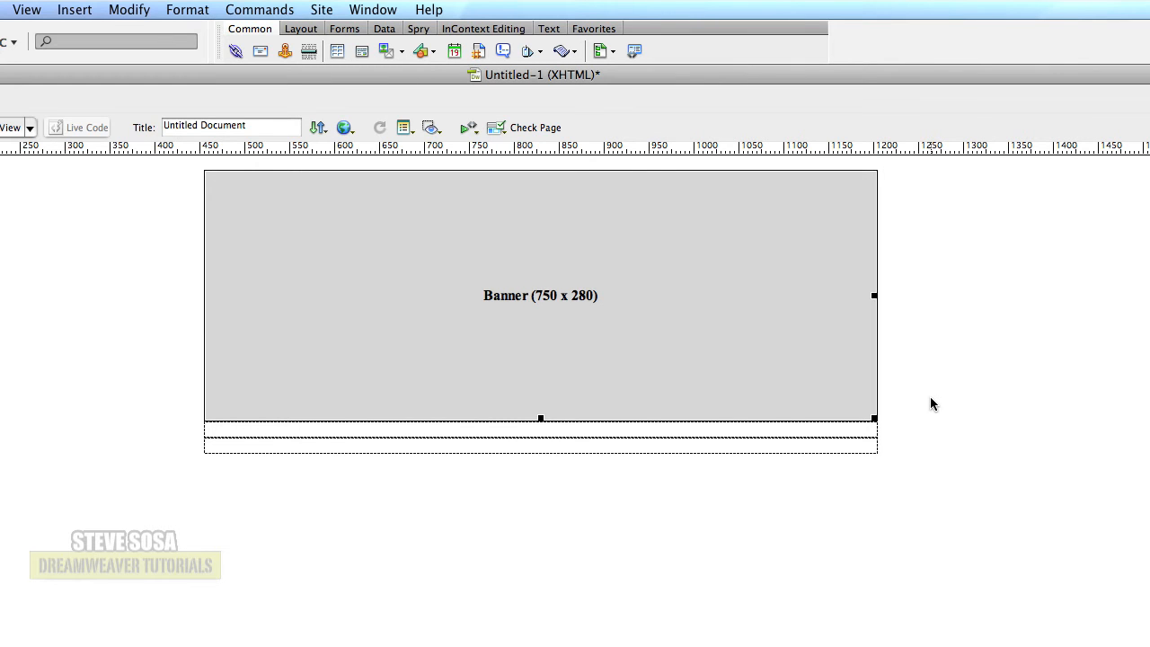
- Enter "YOUR SITE NAV" as sample text in the table's second row and delete it again
left_click(544, 491)
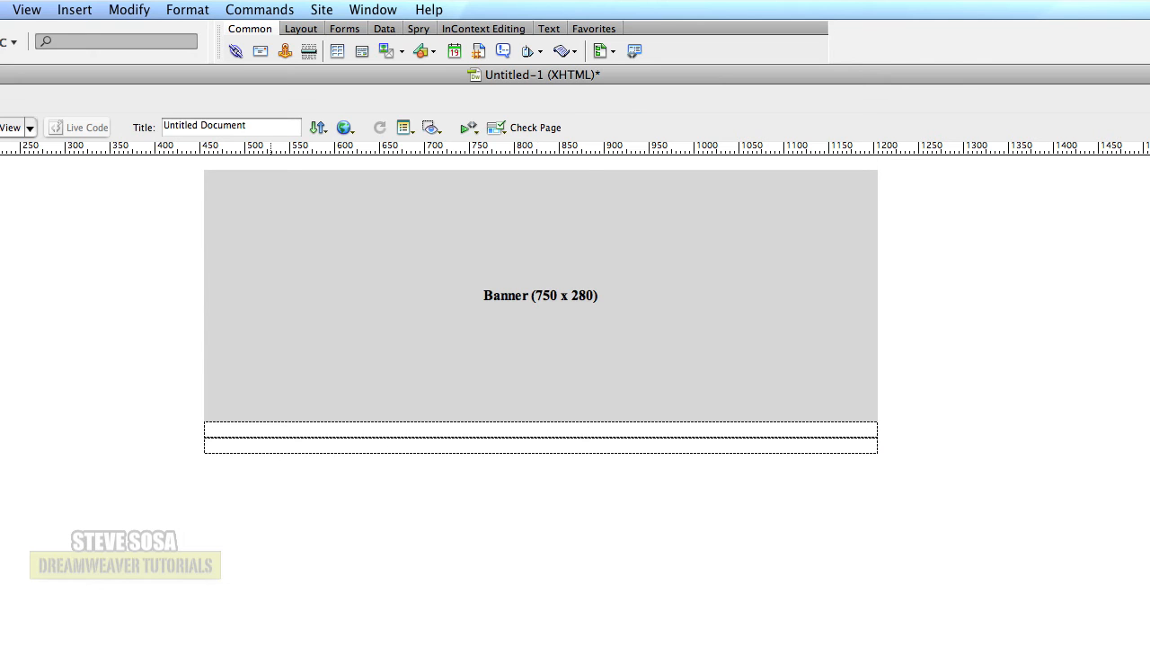
left_click(273, 431)
type("YOUR SITE NAV")
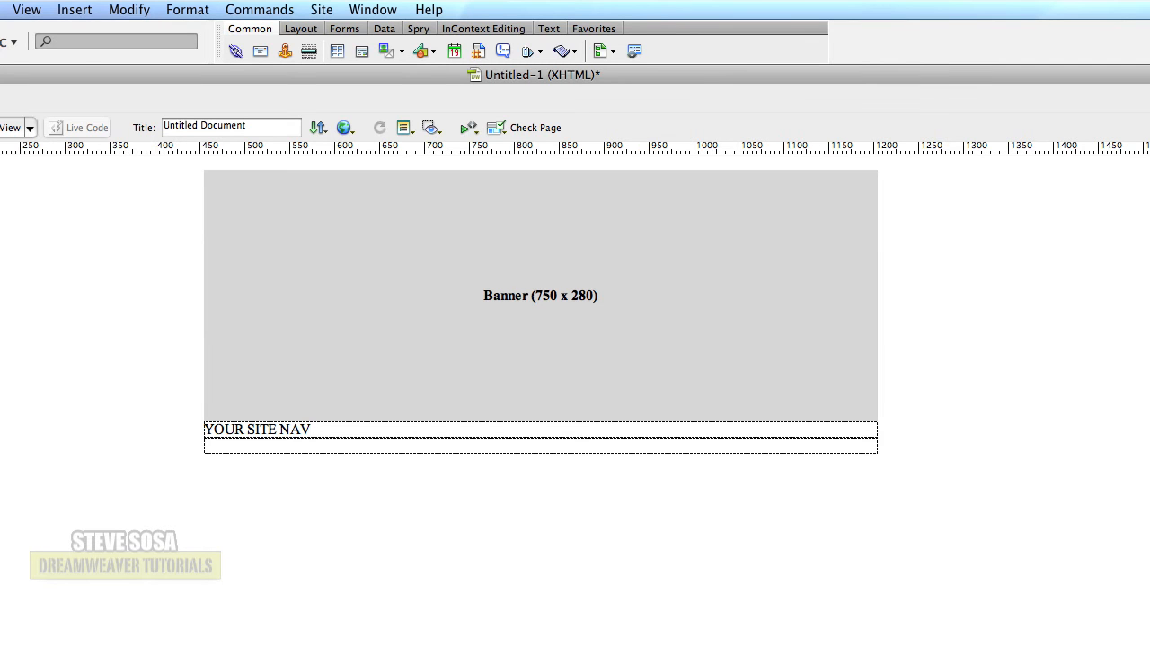
key("BackSpace")
key("BackSpace")
key("BackSpace")
key("BackSpace")
key("BackSpace")
key("BackSpace")
key("BackSpace")
key("BackSpace")
key("BackSpace")
key("BackSpace")
key("BackSpace")
key("BackSpace")
key("BackSpace")
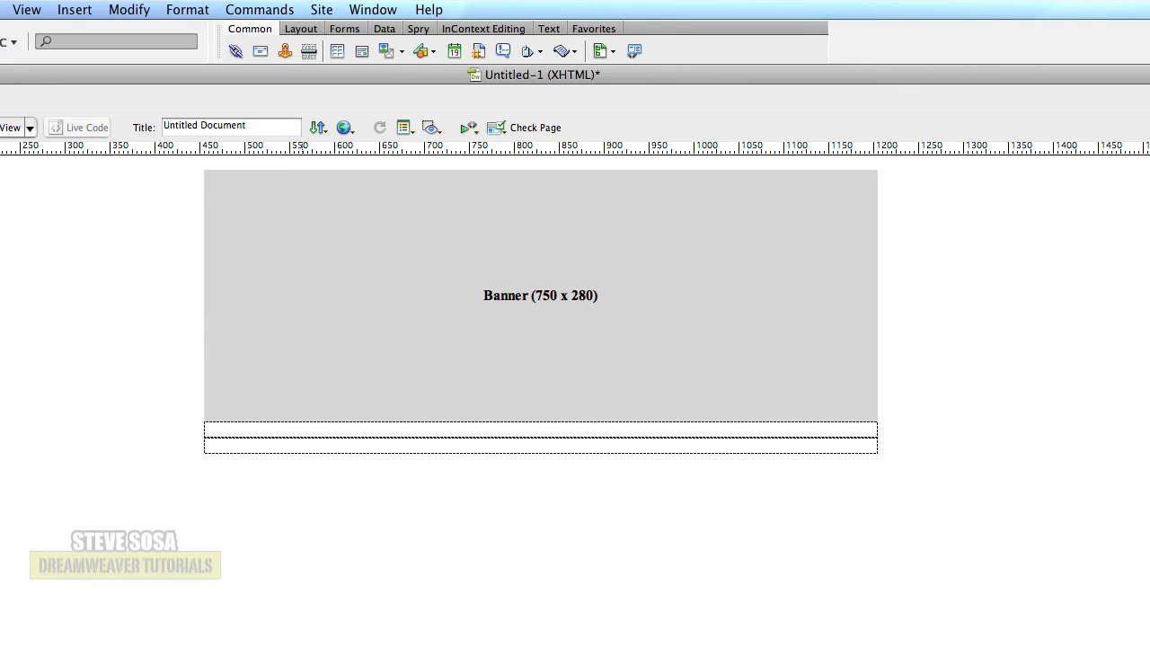
- Fill the table's third row with "Content Goes Here...", filler text paragraphs and a few blank paragraphs below
left_click(261, 446)
type("Content Goes Here...")
key("Return")
type("lksdjflkds jfklds flkds jfdk")
type("jf lkdsj f")
key("Return")
key("Return")
key("Return")
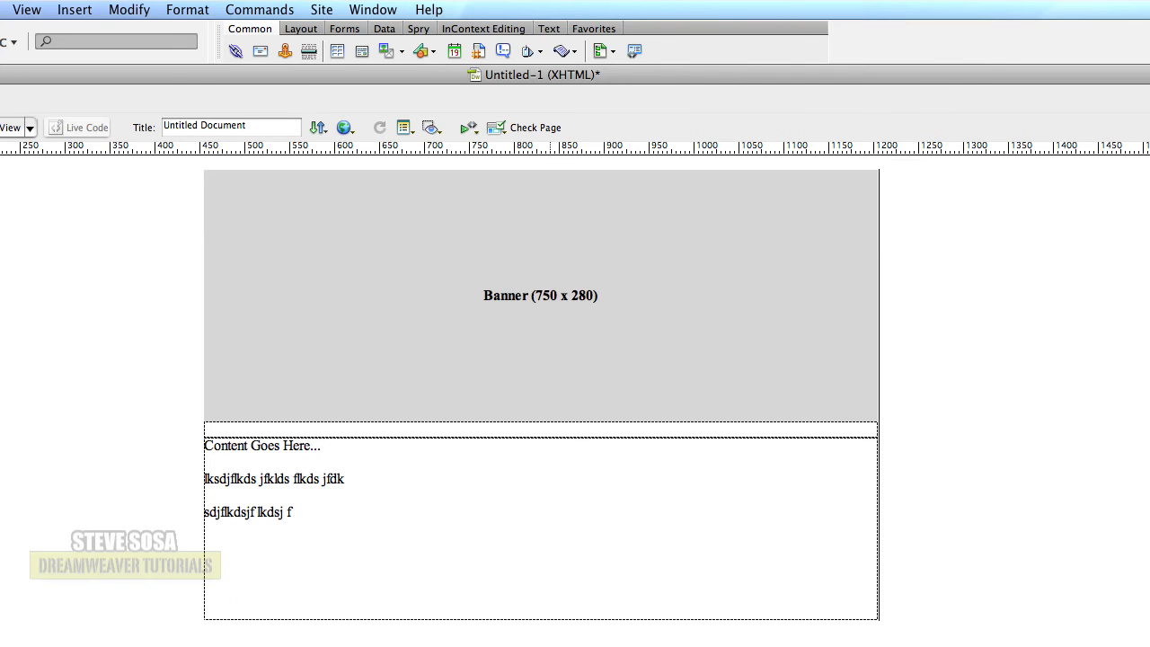
- Set the page title to "91 Design for Kids - Children's Hip Clothing"
triple_click(260, 127)
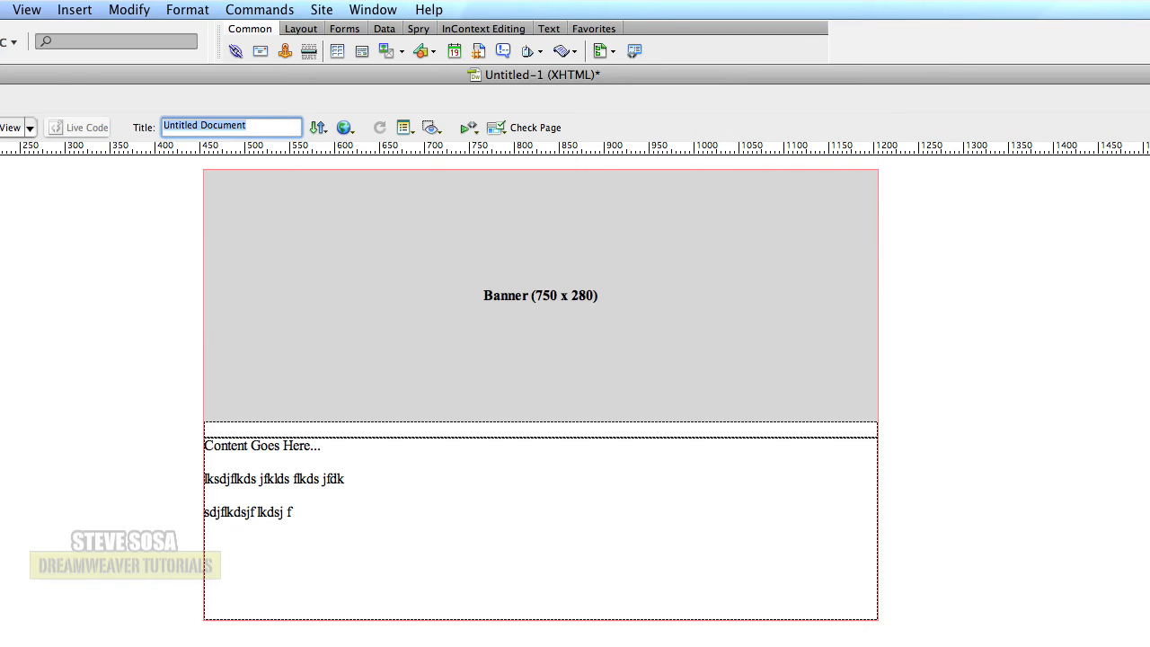
key("BackSpace")
type("91 Design for Kids -")
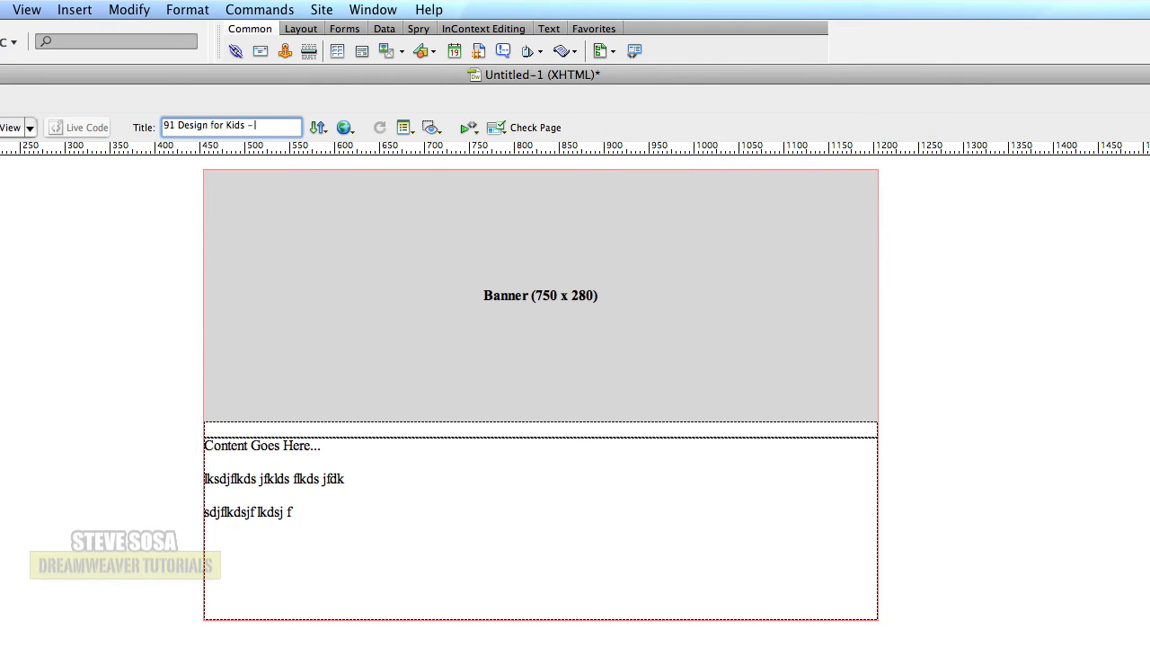
type(" Children's")
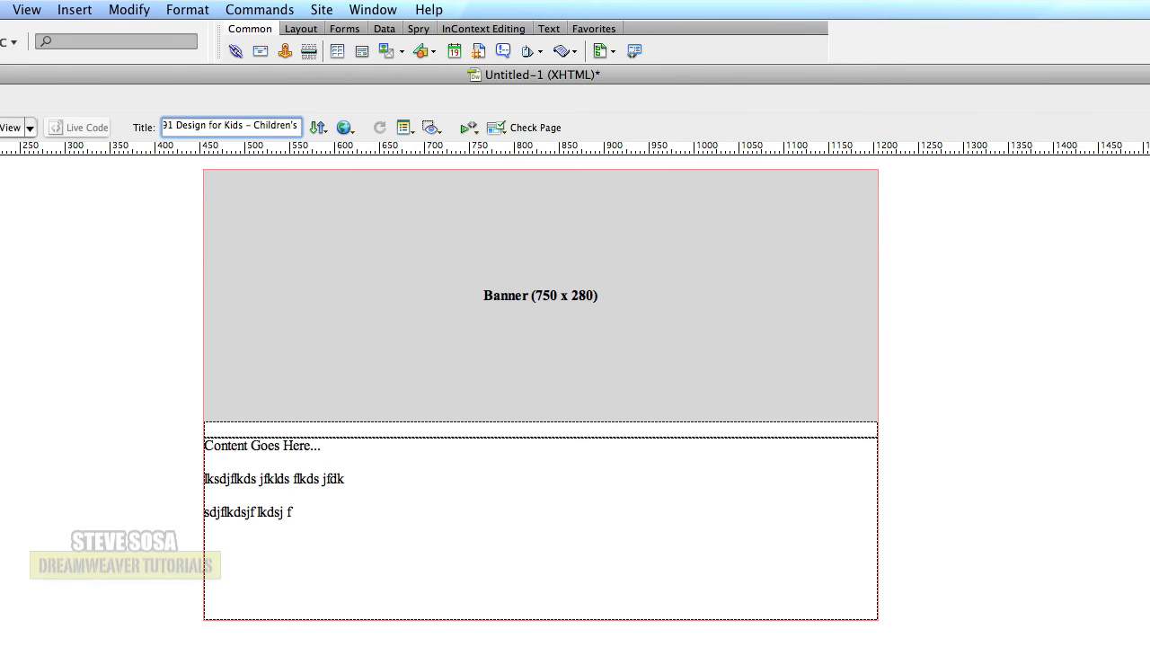
type(" Hip Co")
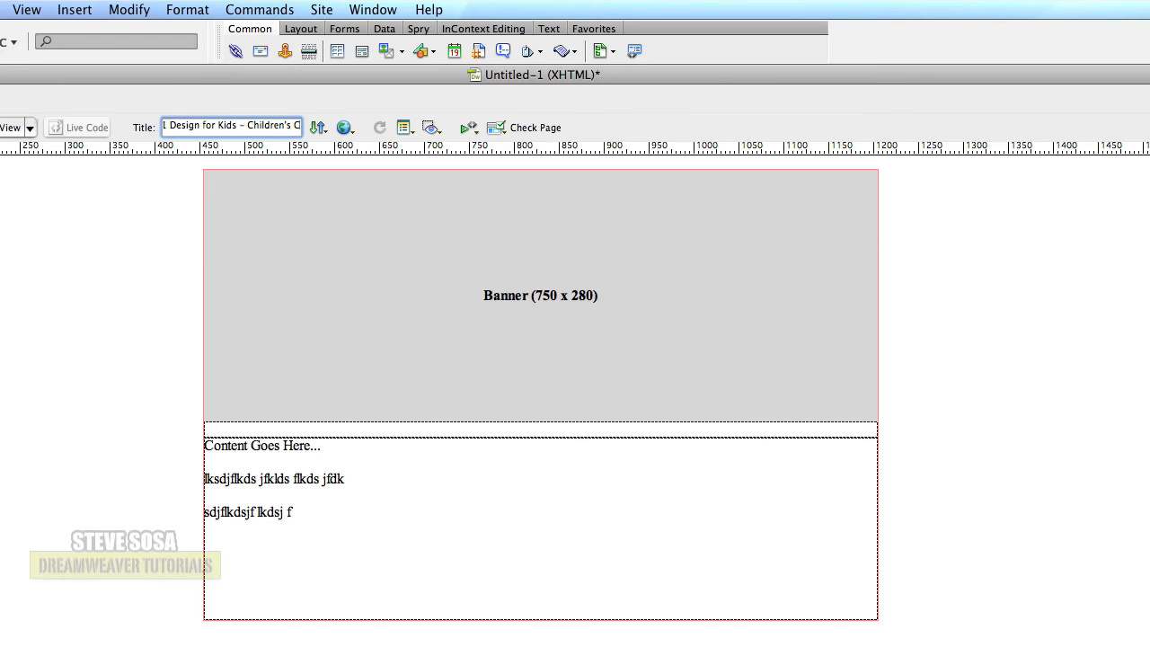
type("thing")
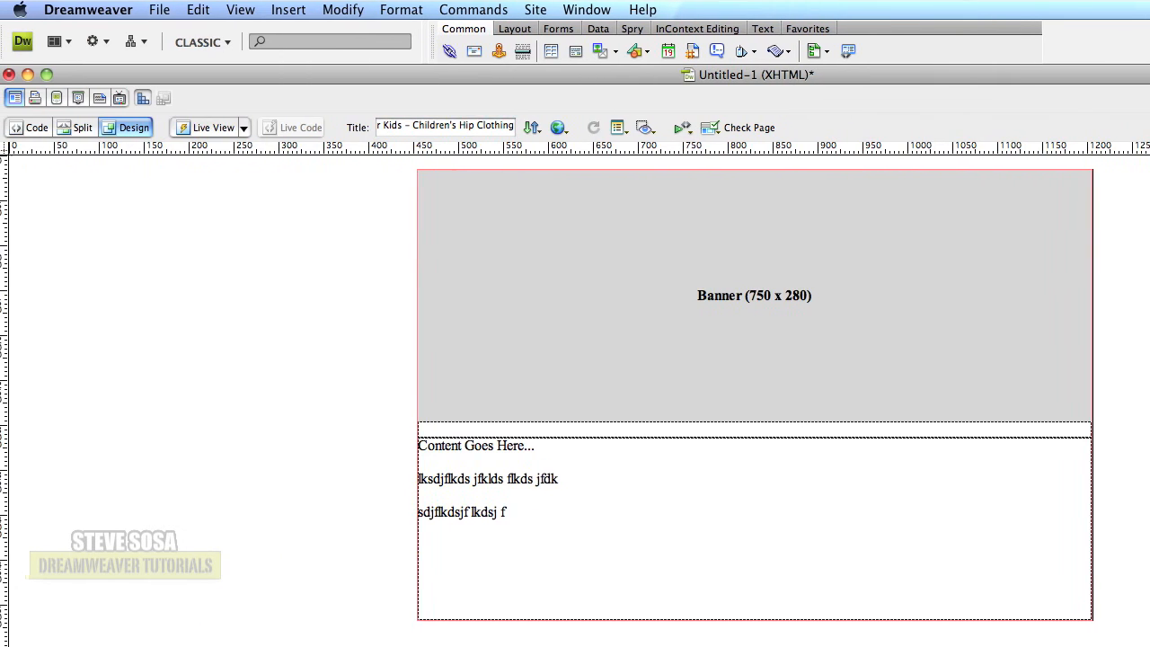
- Save the page as index.html in the site root folder
left_click(164, 10)
left_click(193, 206)
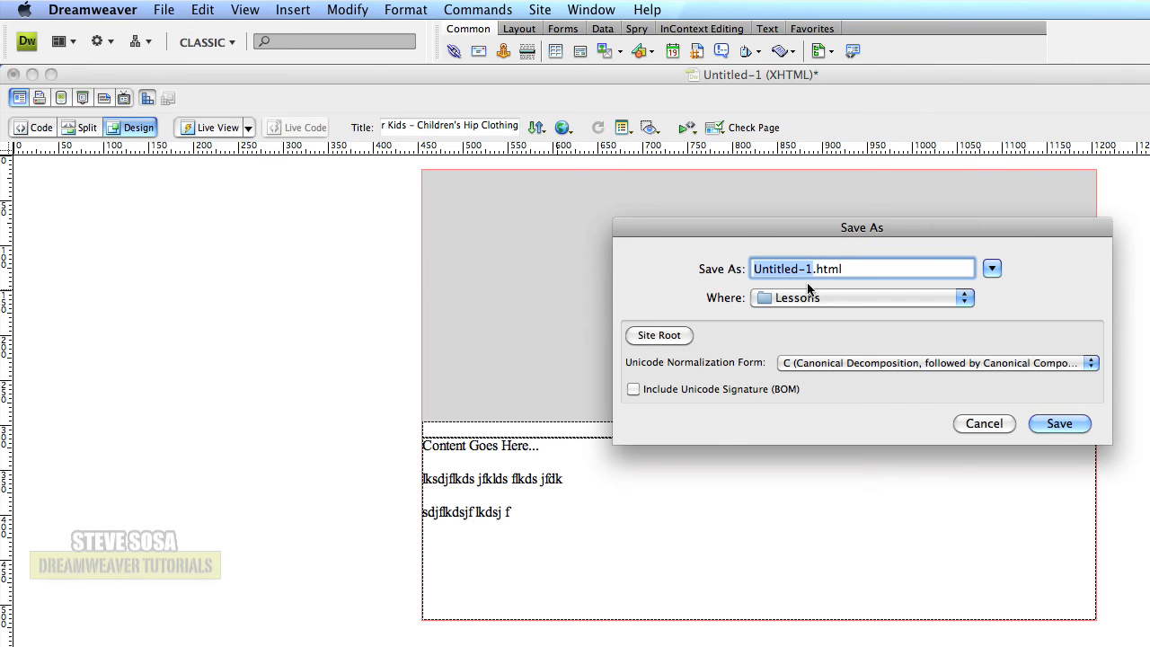
left_click(797, 304)
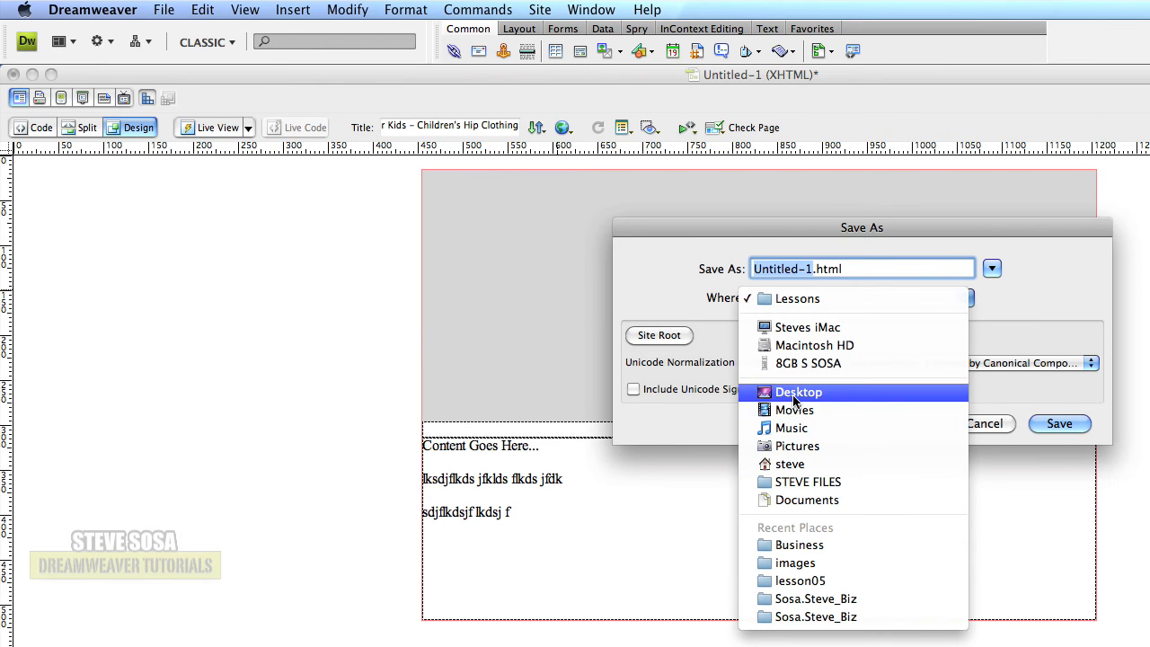
left_click(796, 394)
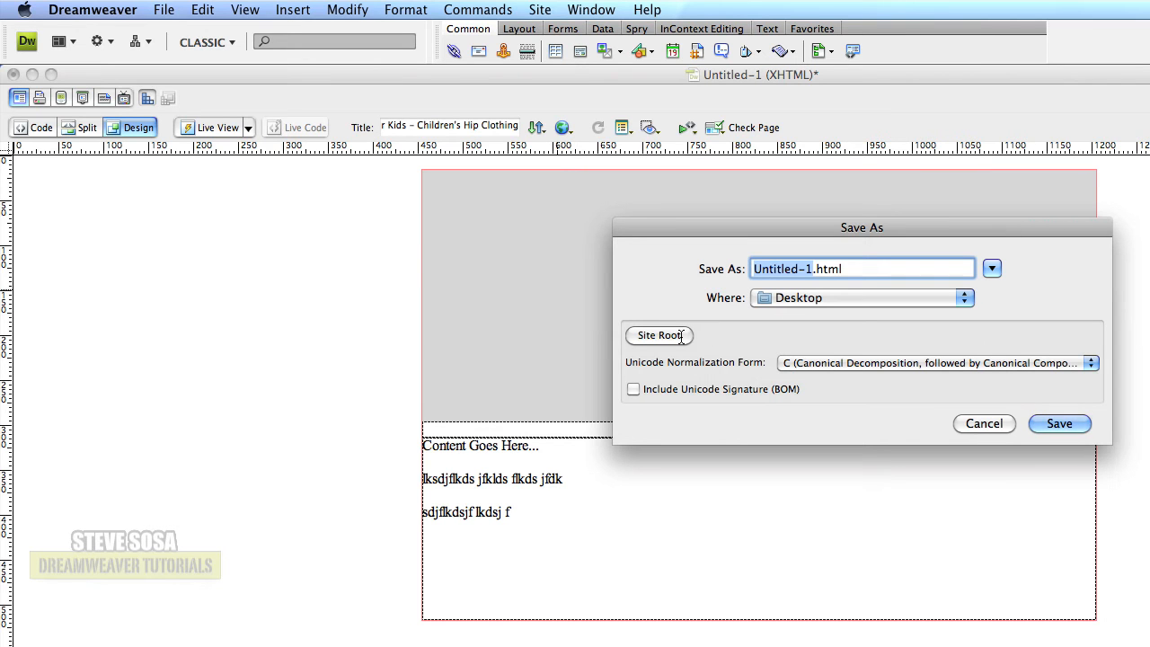
left_click(659, 335)
type("index")
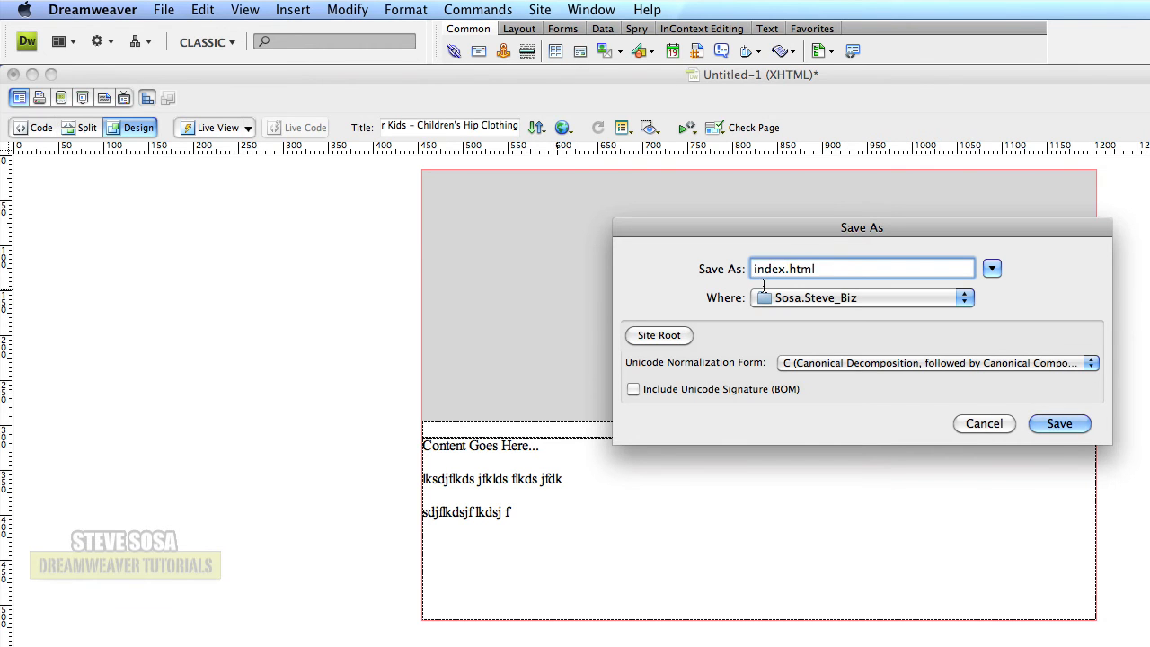
left_click(1059, 423)
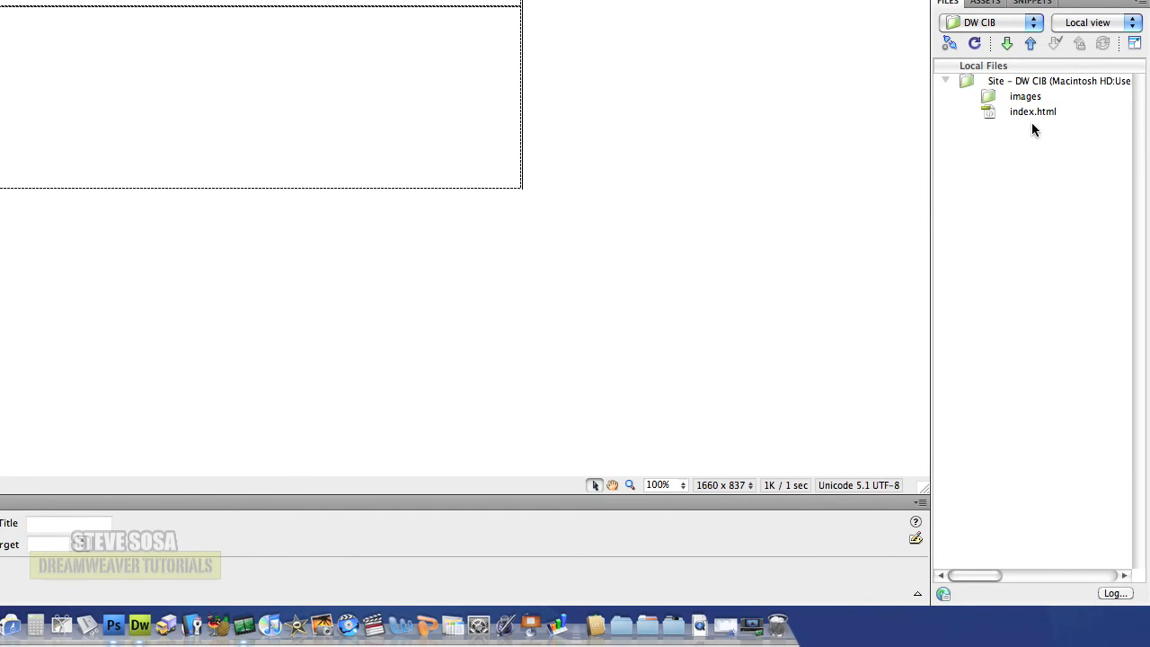
left_click(1018, 117)
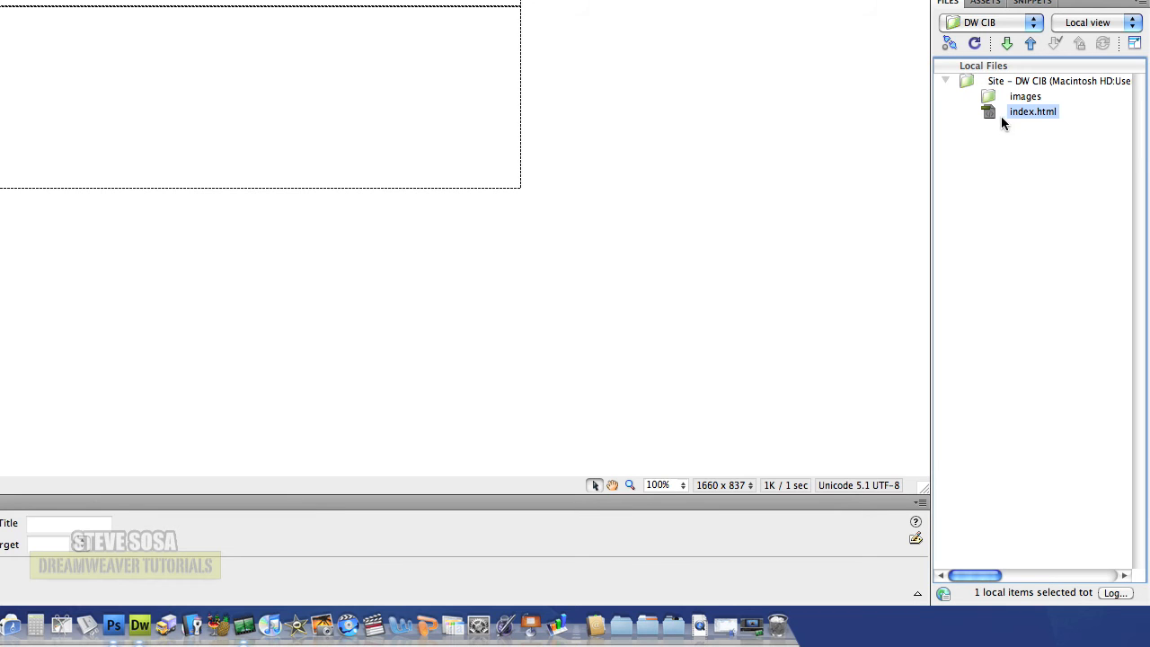
left_click(995, 95)
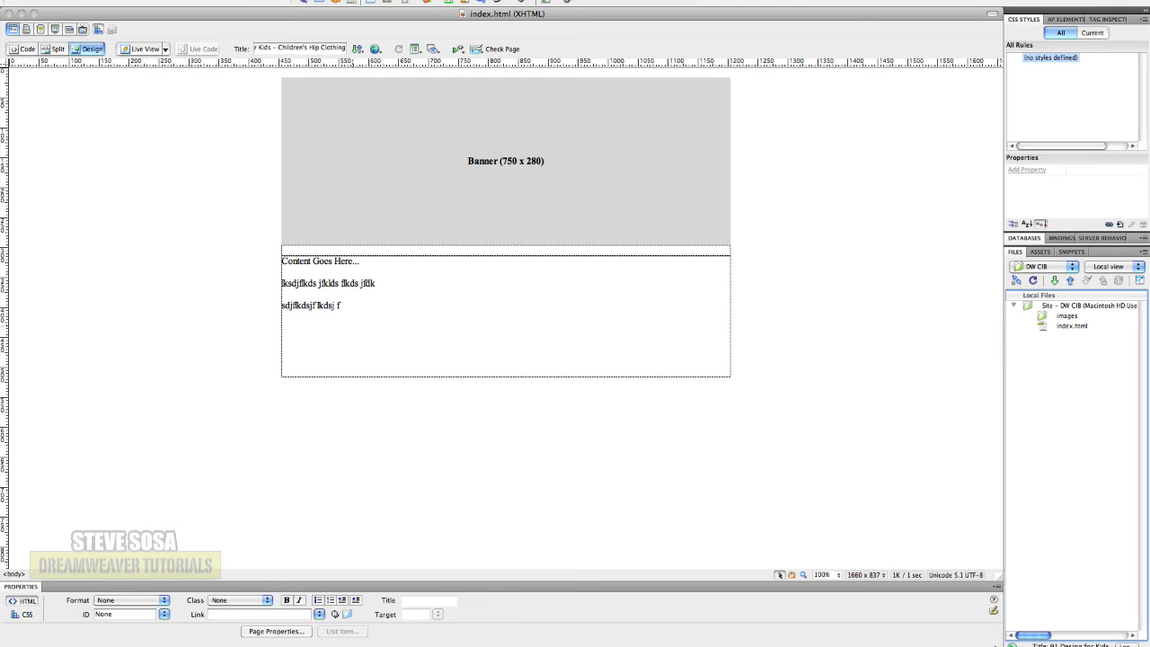
- Switch to Firefox and open the WEEK 7 course folder at its Navbar Example PSD entry
key("super+Tab")
key("super+Tab")
key("super+Tab")
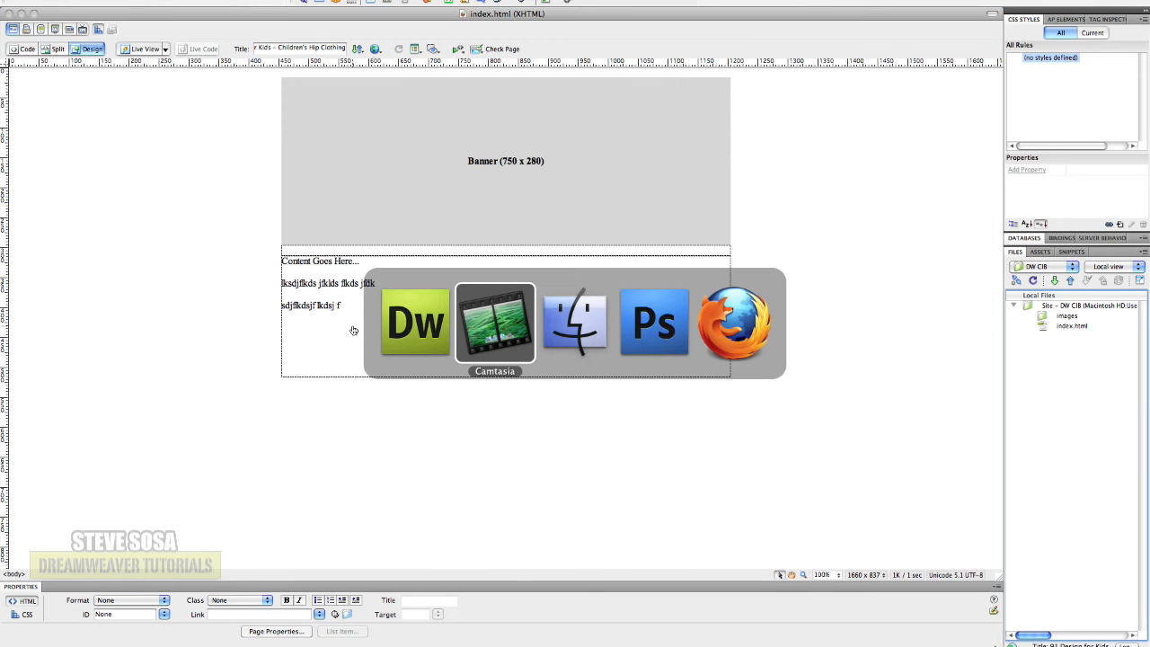
key("super+Tab")
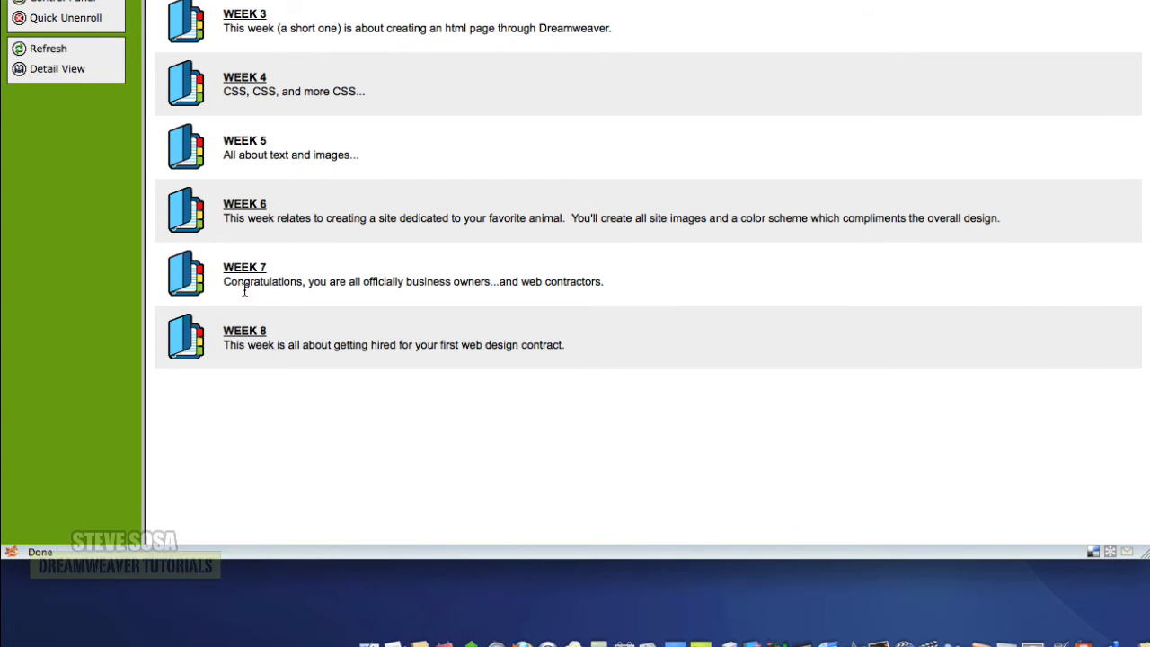
left_click(245, 277)
scroll(513, 218, "down", 5)
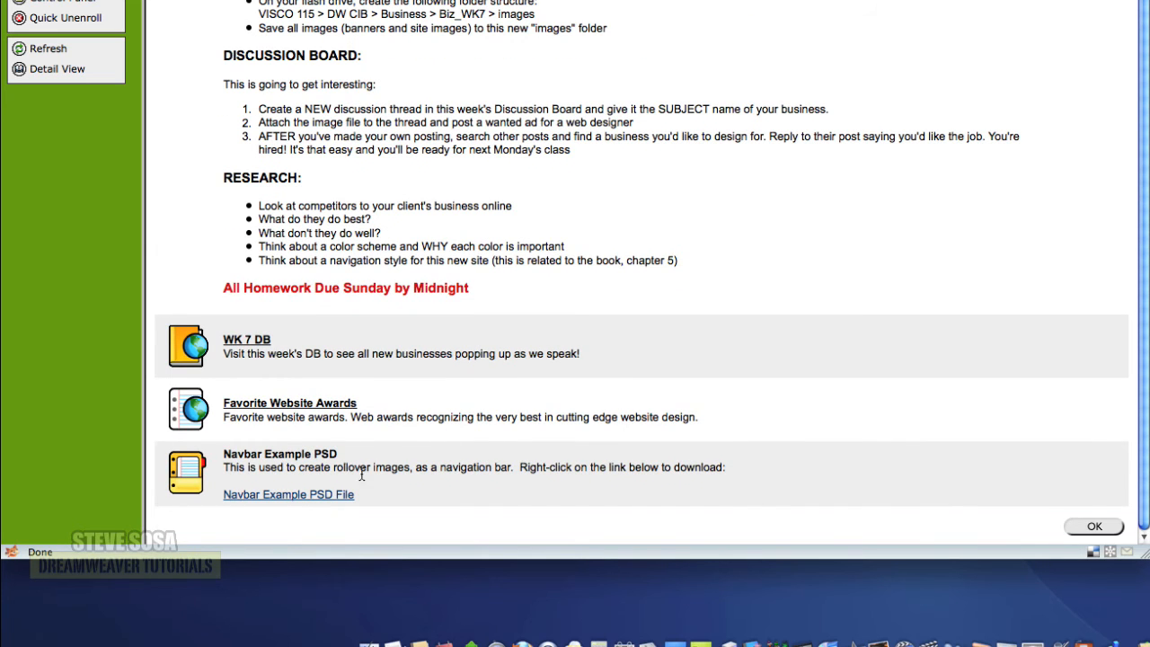
- Download the linked Navbar Example PSD file to the Desktop as Navbar_Example.psd
left_click_drag(223, 455, 364, 459)
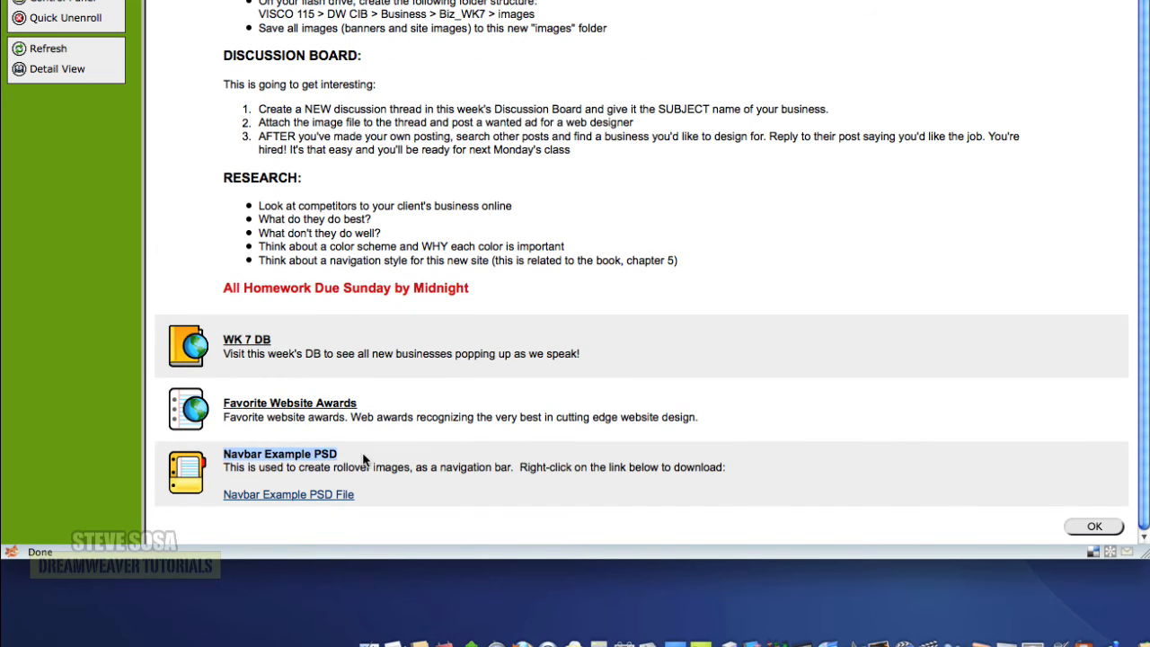
left_click(363, 459)
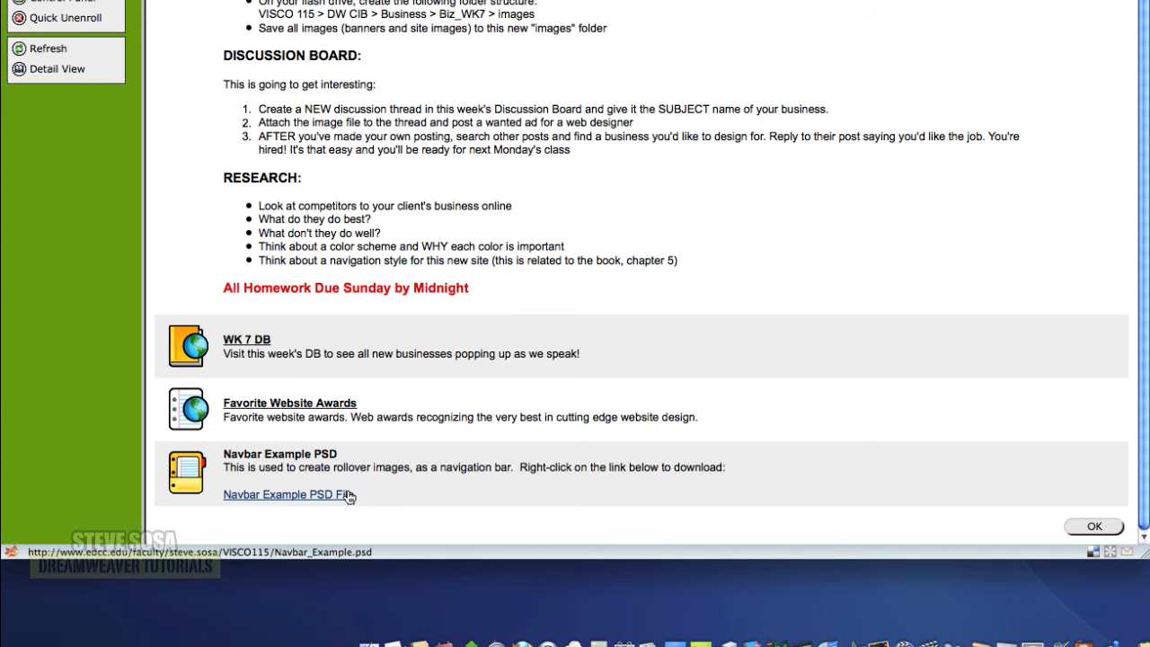
right_click(349, 495)
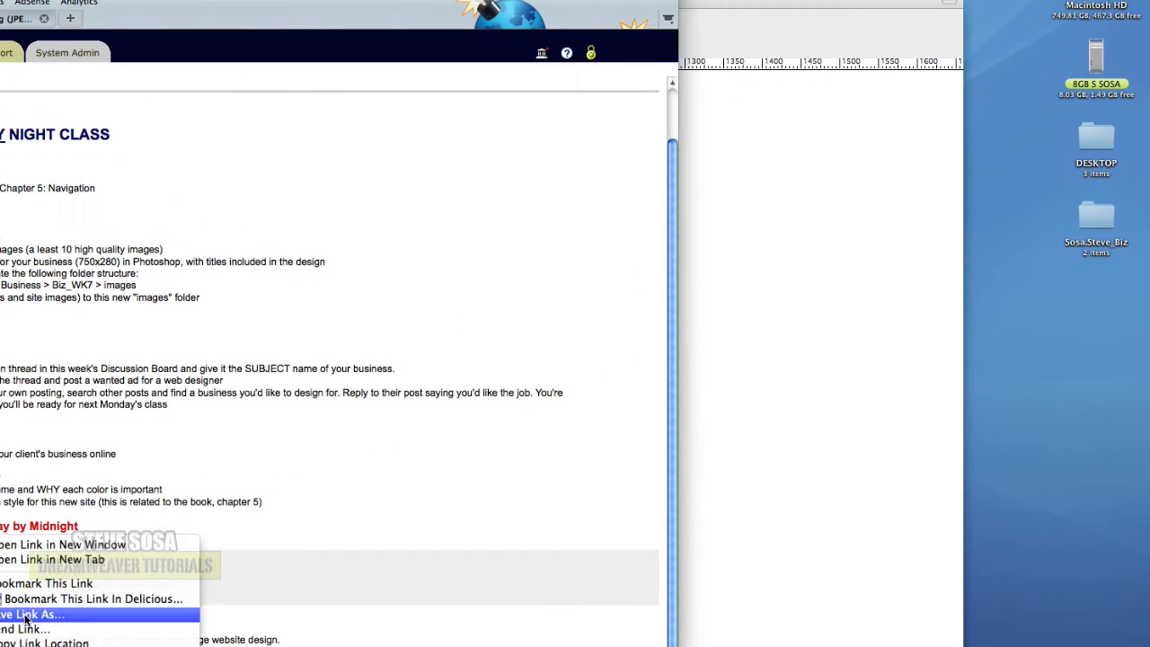
left_click(409, 388)
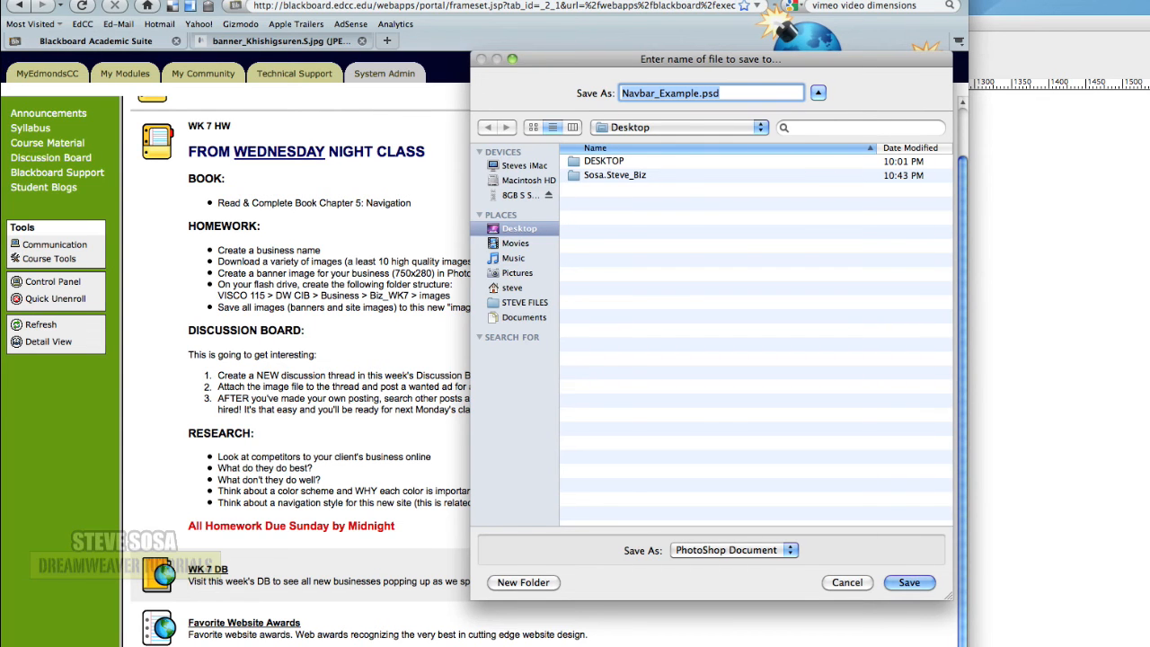
left_click(910, 582)
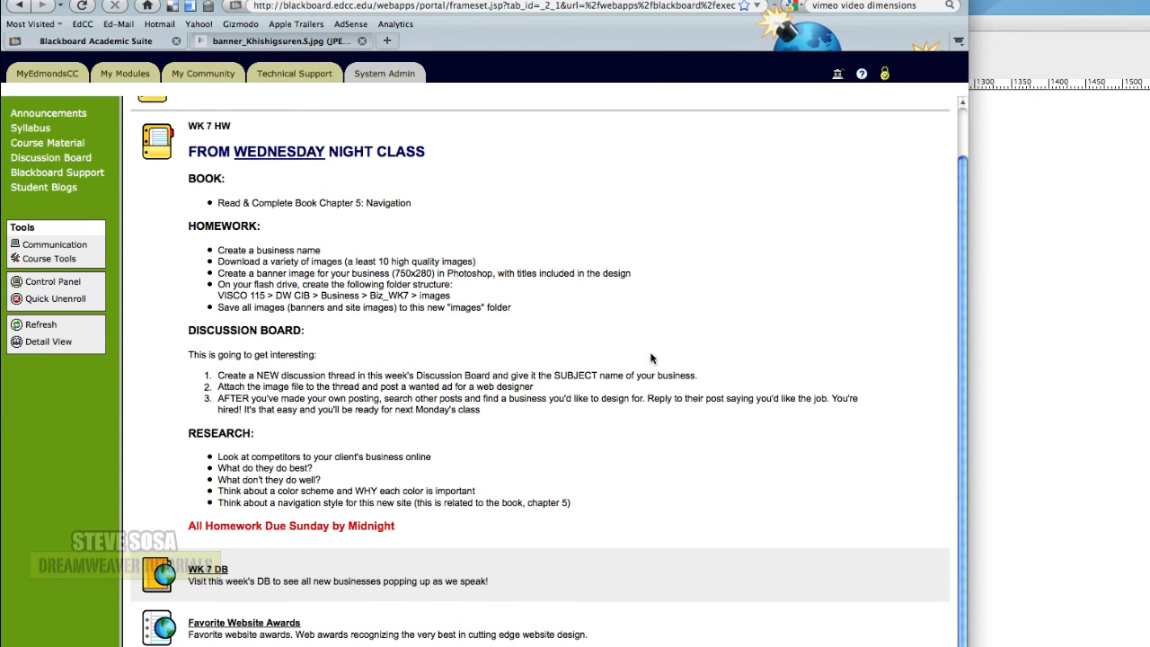
- Save the 91 Design for Kids banner image as banner.jpg in the site's images folder
left_click(252, 43)
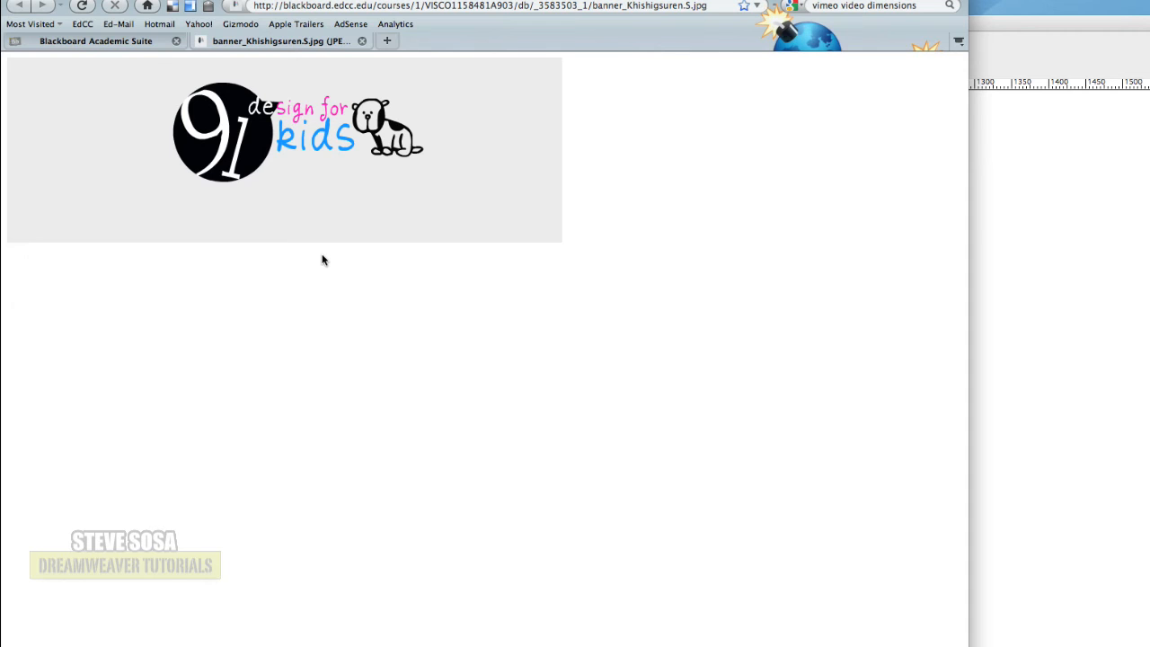
right_click(356, 154)
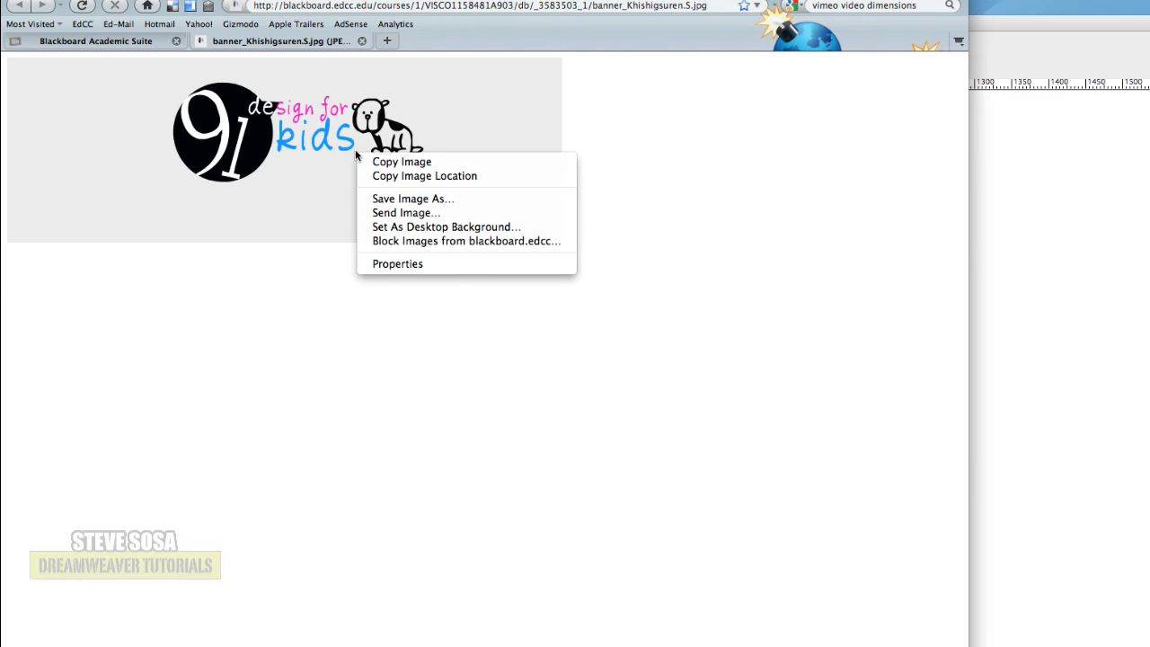
left_click(410, 199)
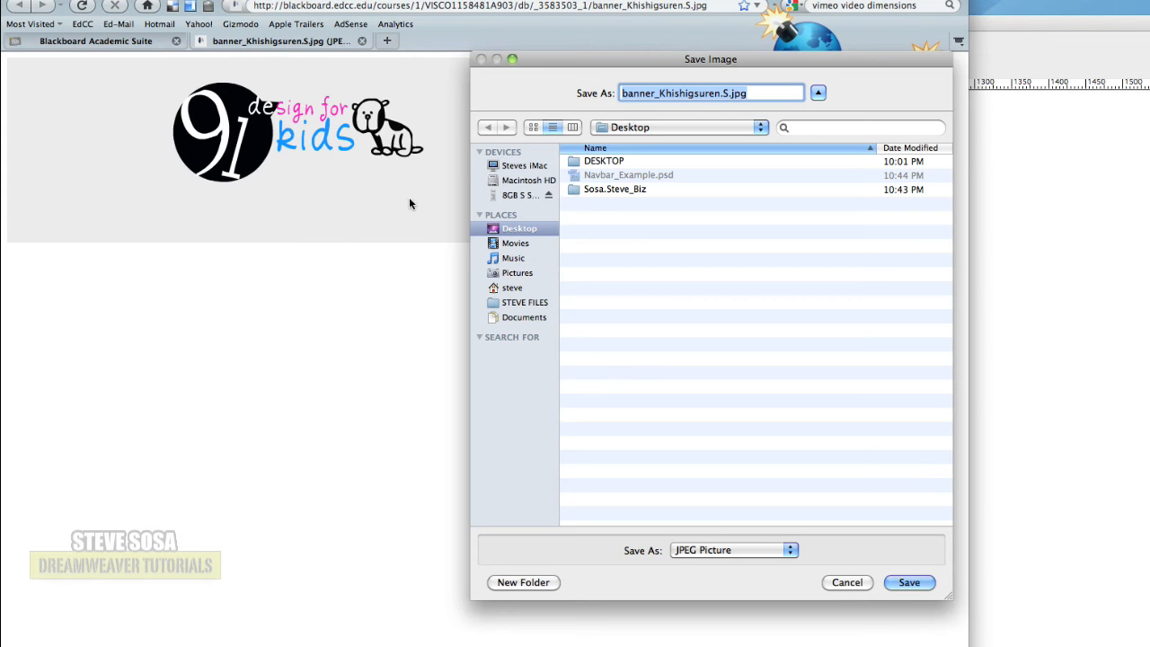
double_click(581, 191)
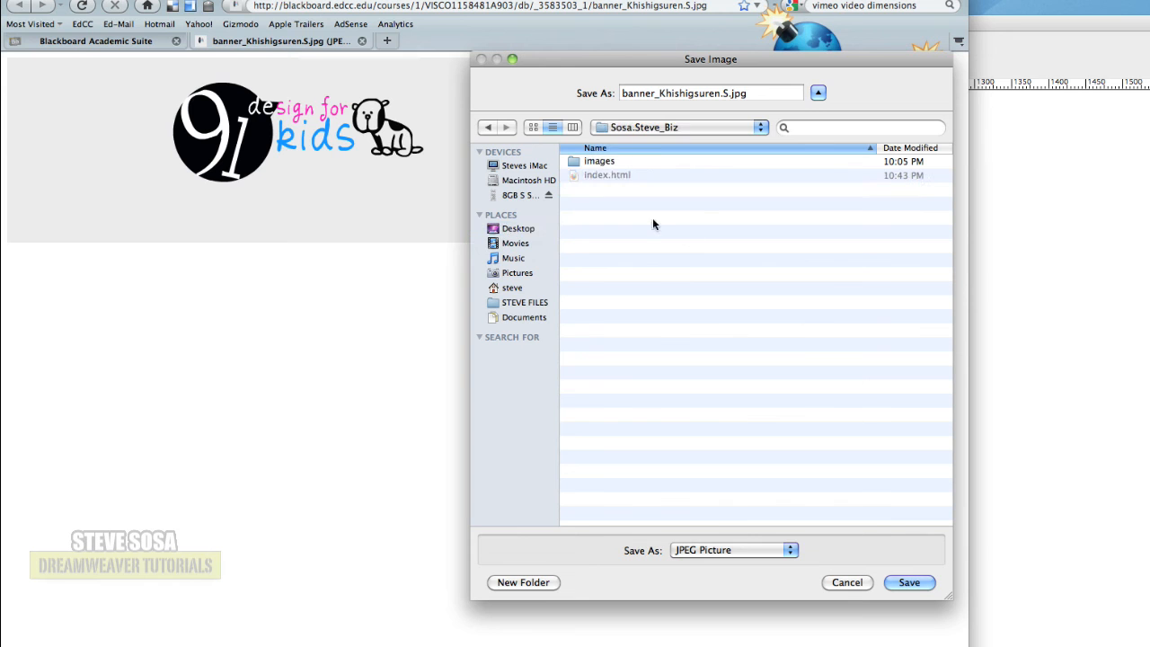
double_click(595, 163)
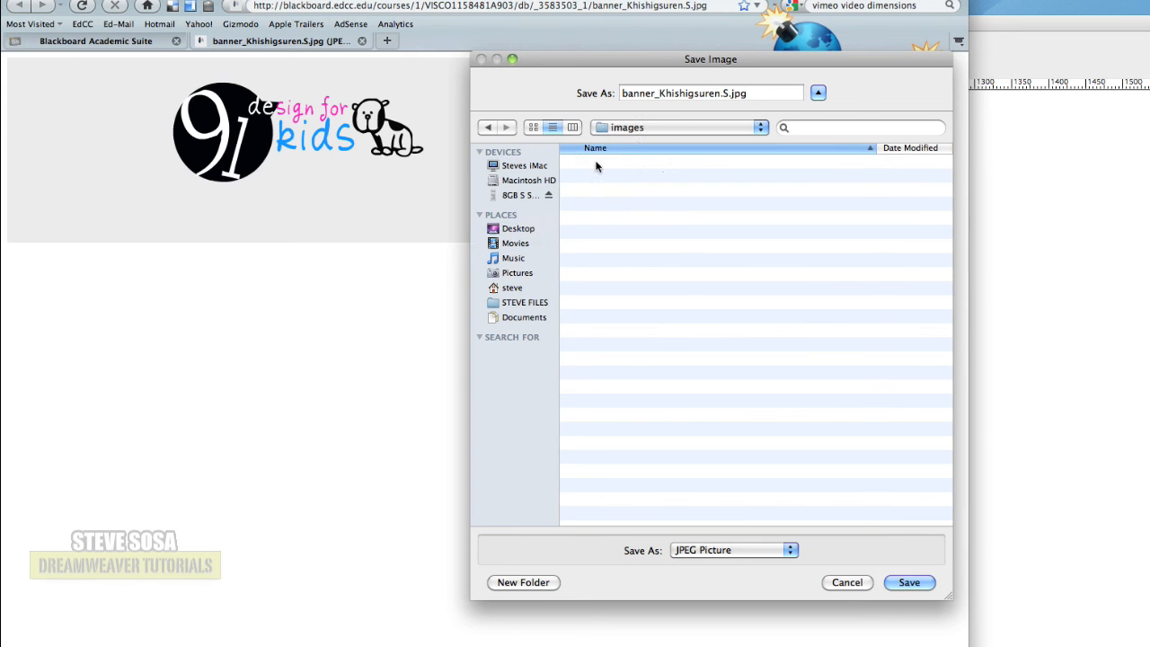
left_click(675, 93)
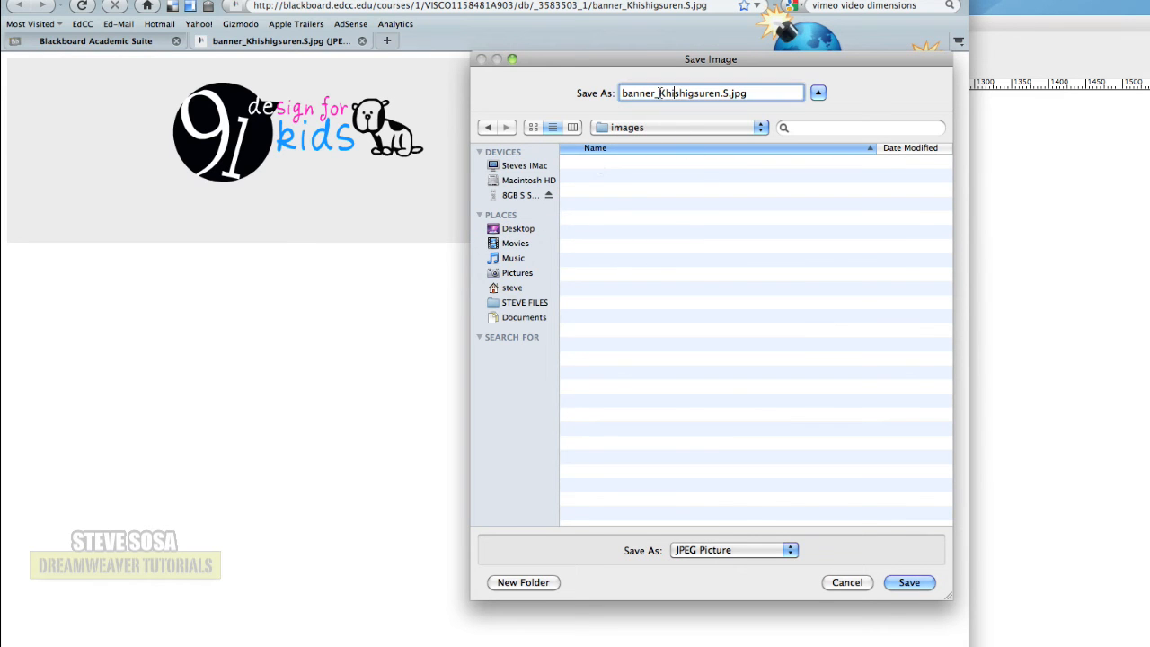
left_click_drag(724, 92, 441, 90)
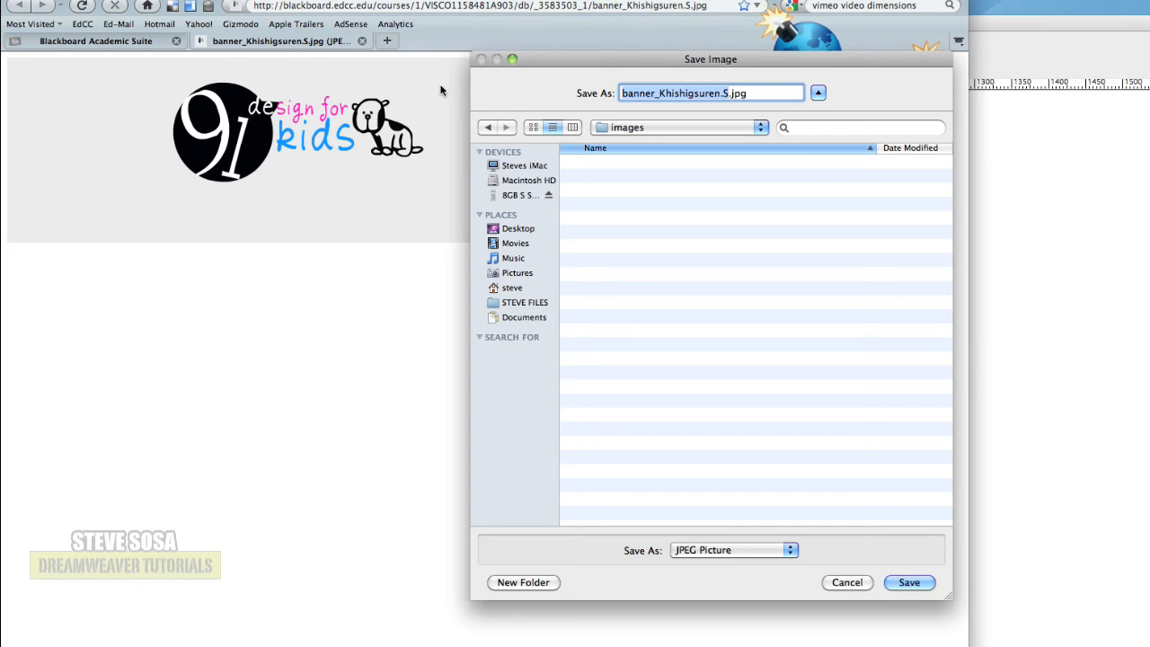
type("banner")
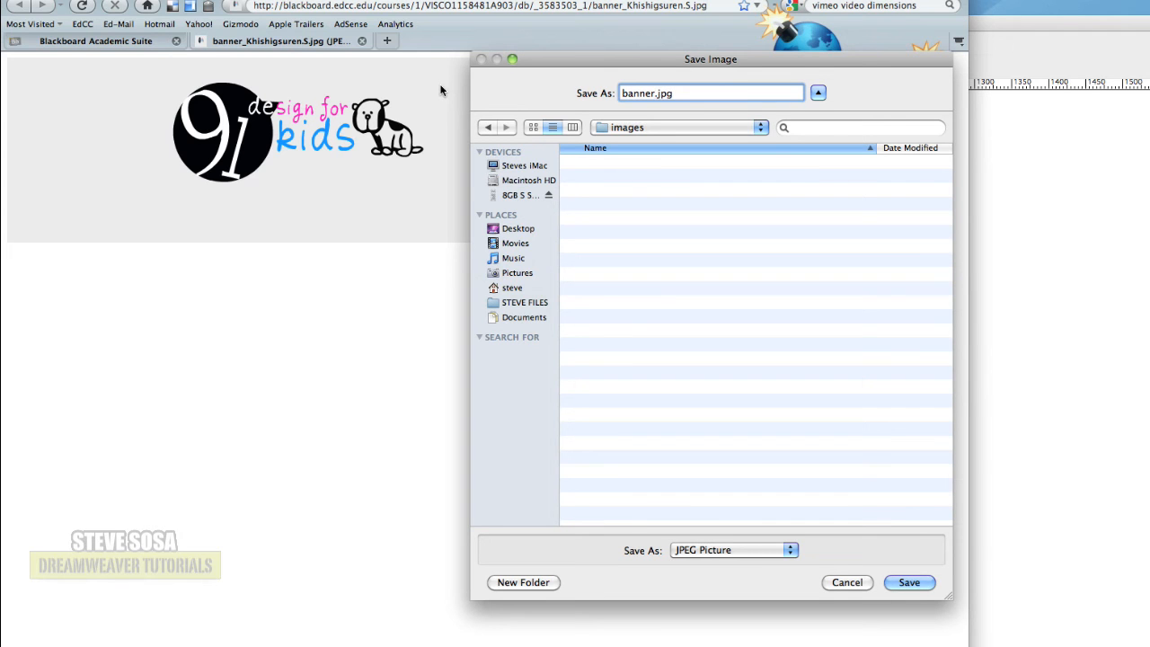
left_click(917, 582)
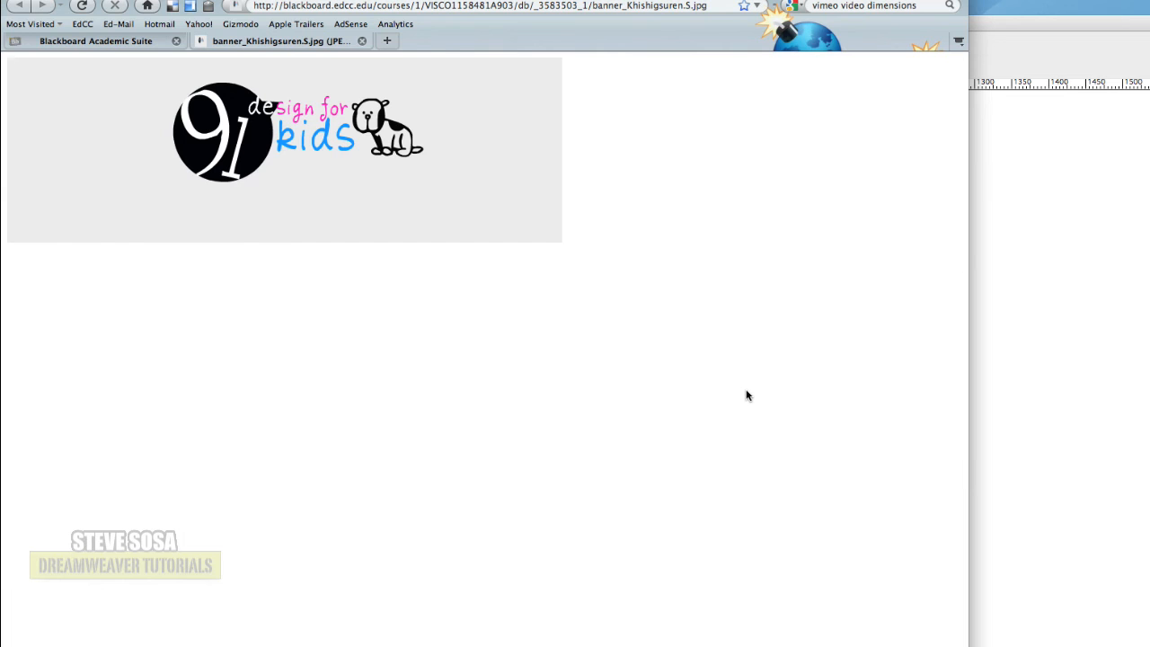
- Switch to Dreamweaver, refresh the site's local files and select banner.jpg in the images folder
key("super+Tab")
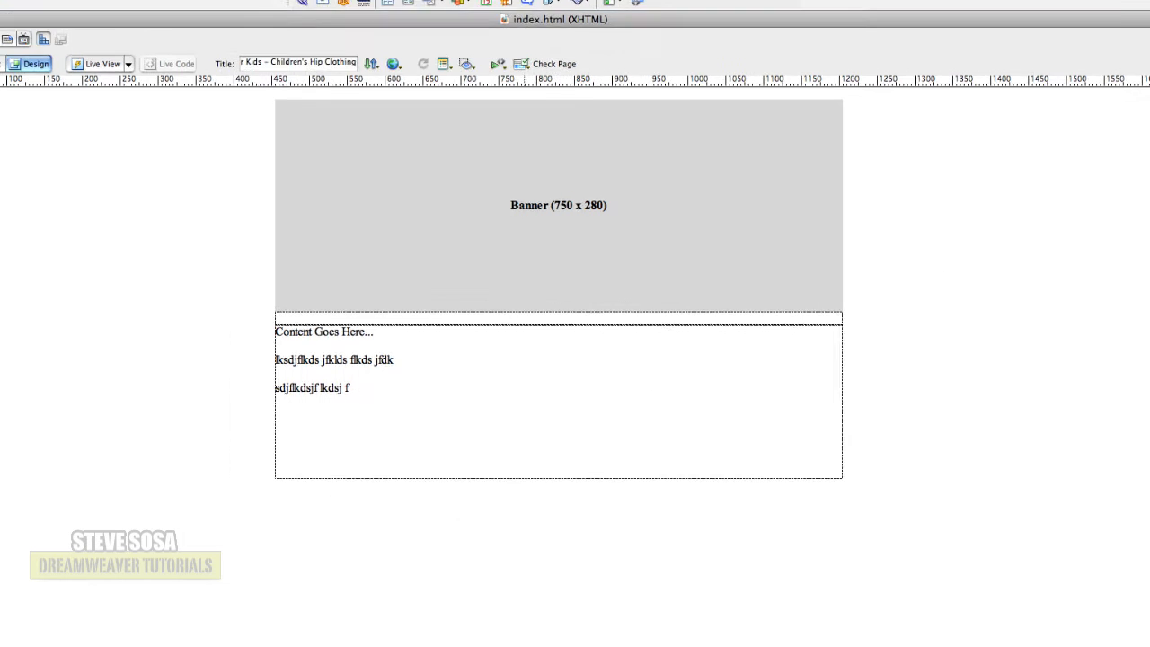
left_click(1125, 468)
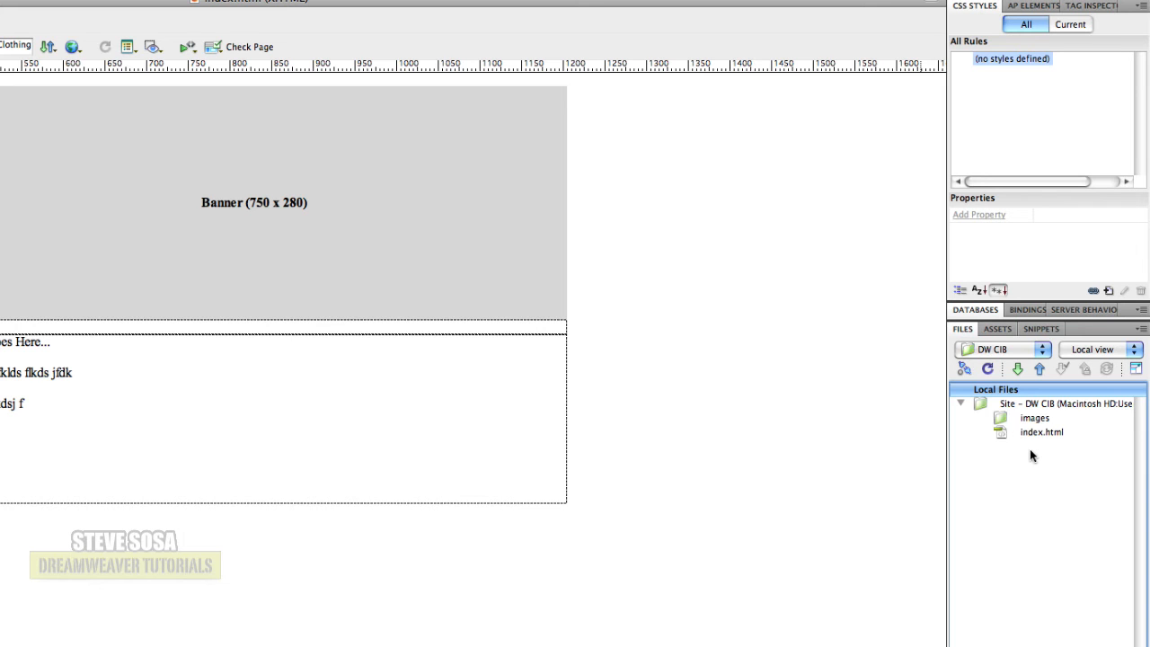
left_click(987, 370)
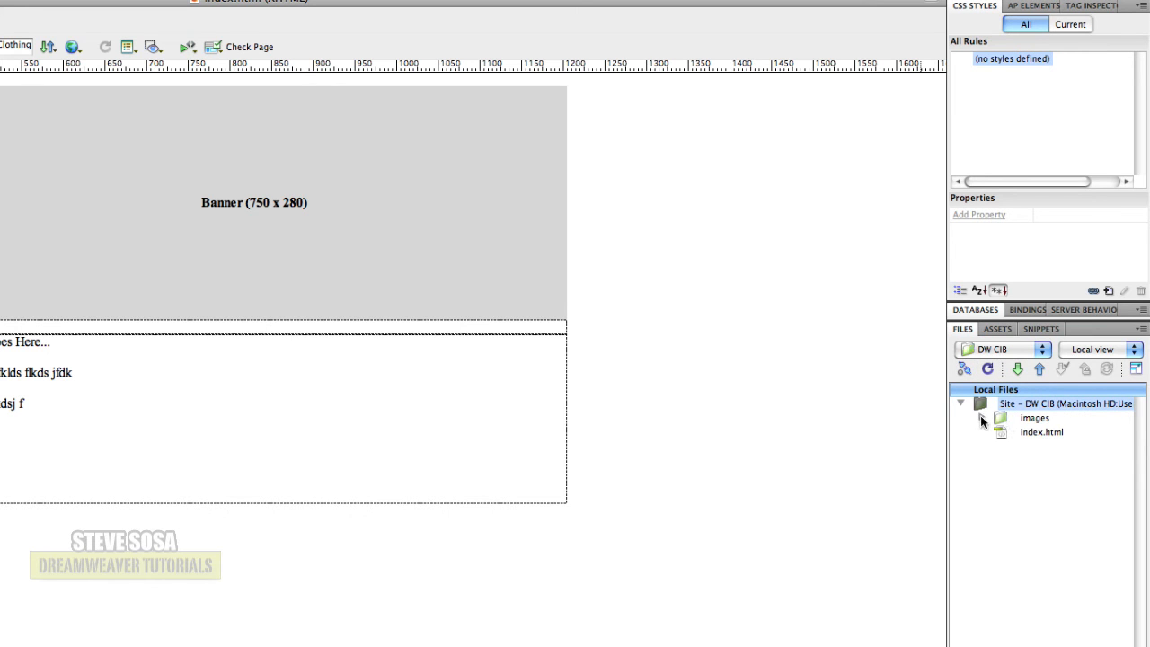
left_click(979, 418)
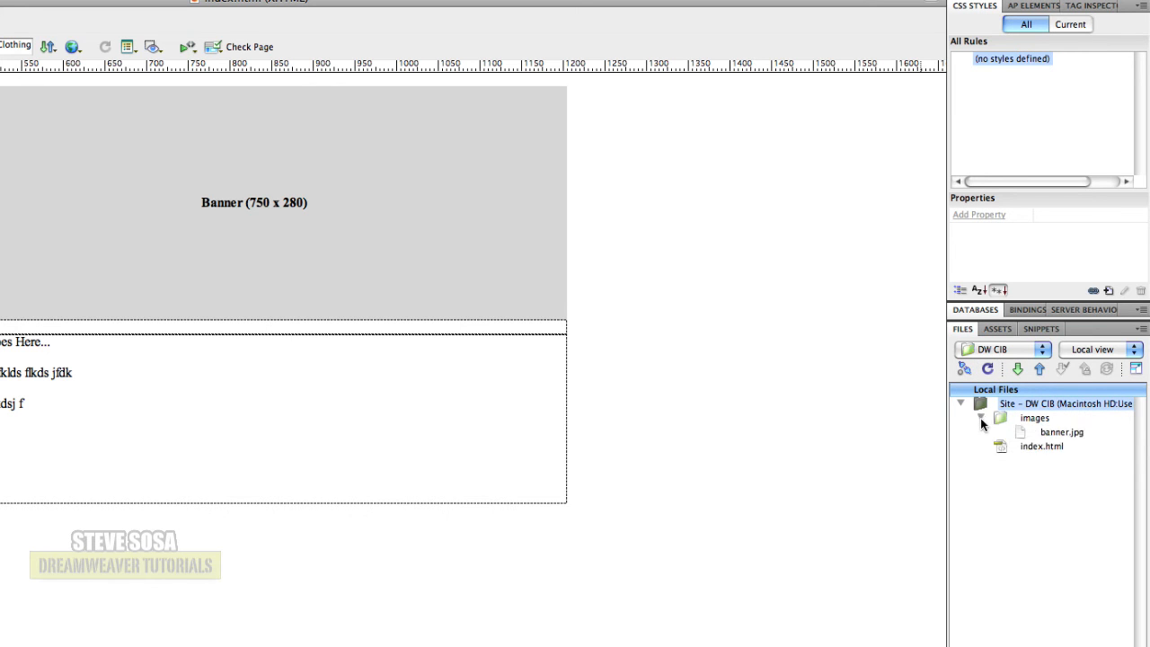
left_click(1023, 435)
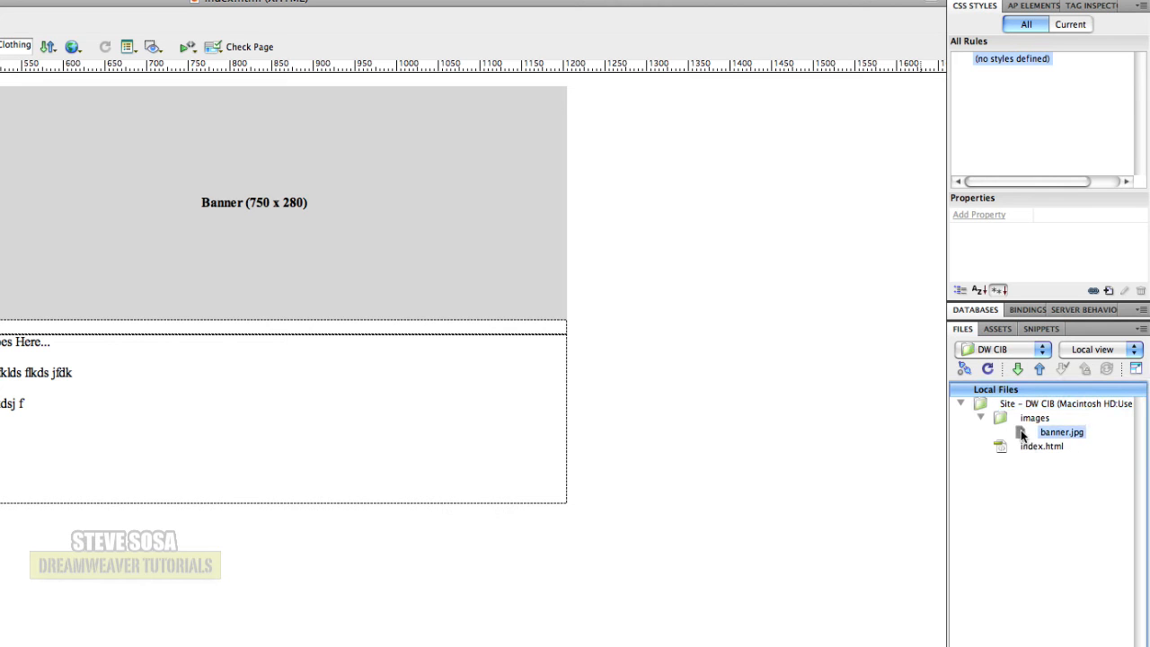
- Replace the page's banner placeholder with banner.jpg from the images folder, overwriting the existing file
left_click(345, 260)
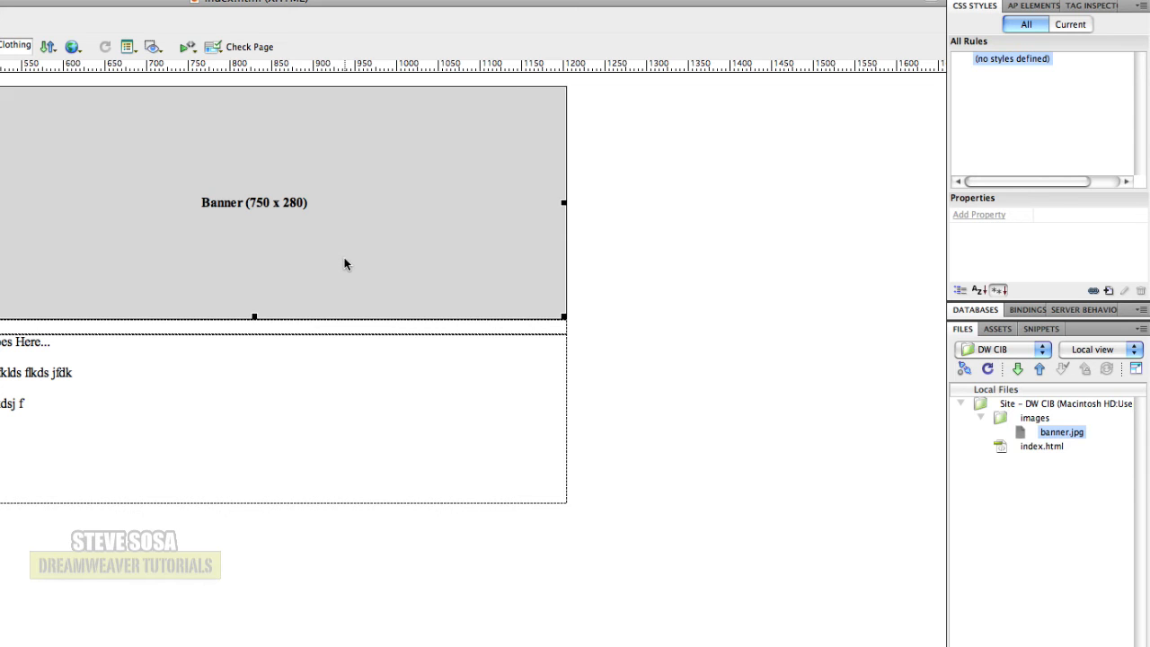
double_click(415, 242)
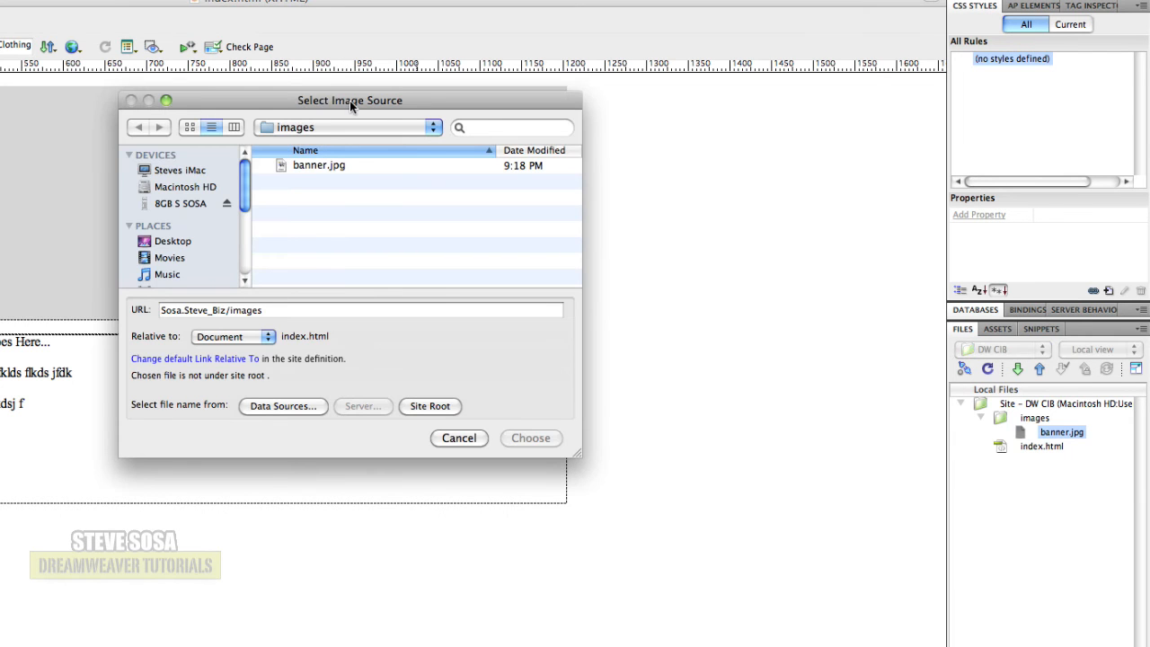
left_click_drag(349, 101, 352, 127)
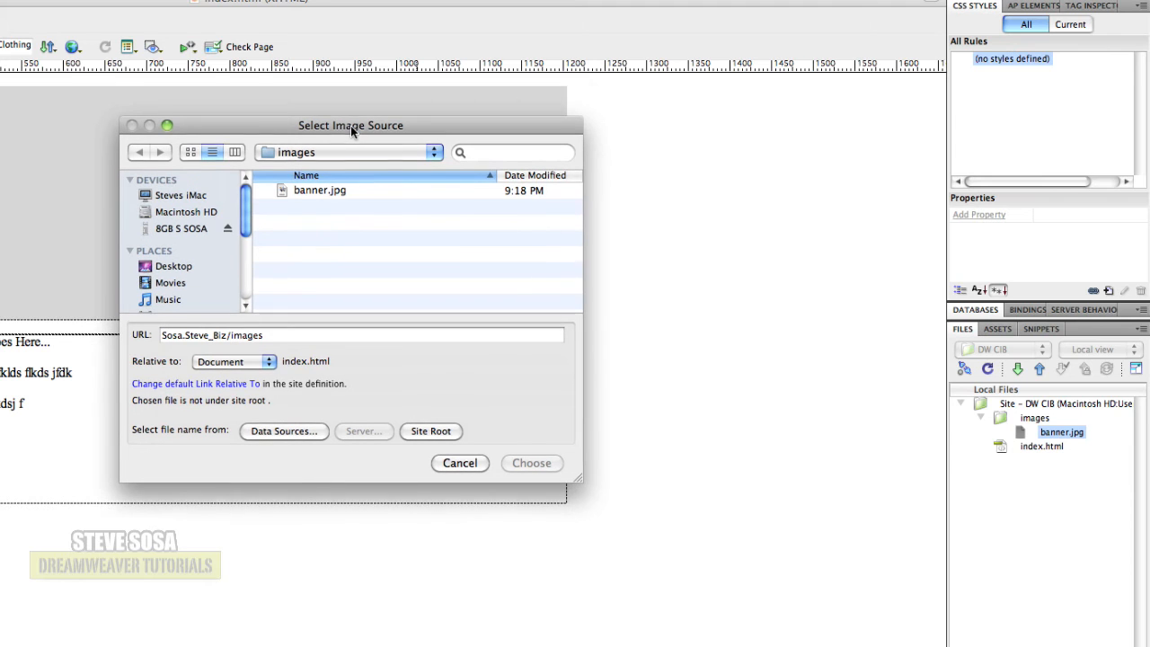
left_click(339, 191)
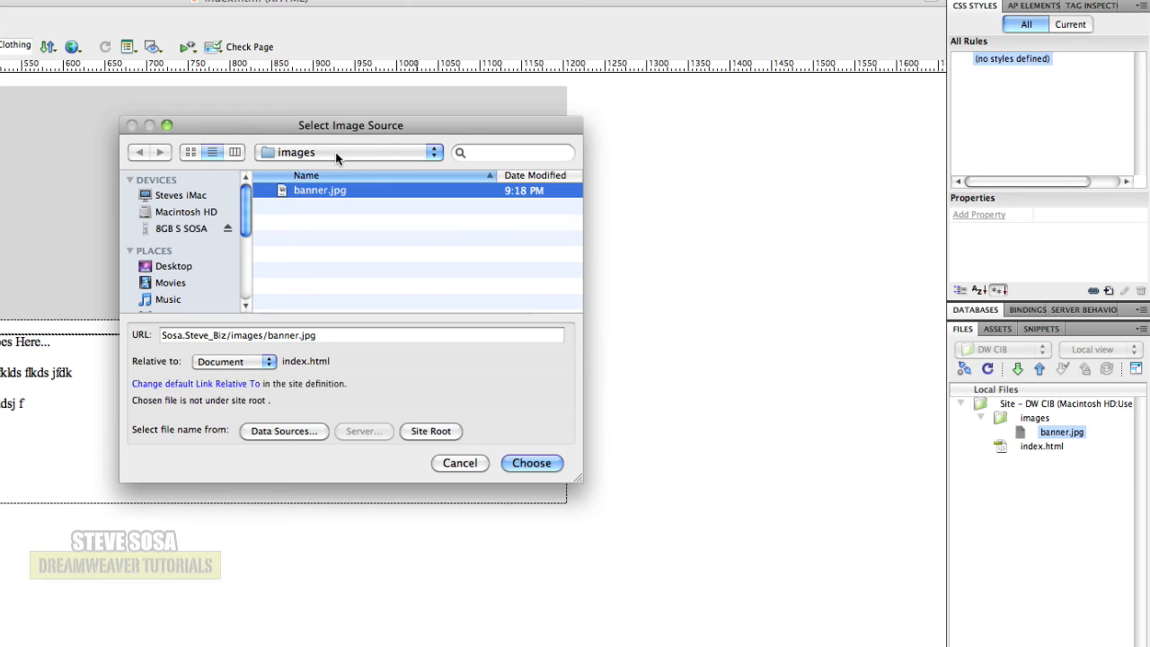
left_click(528, 466)
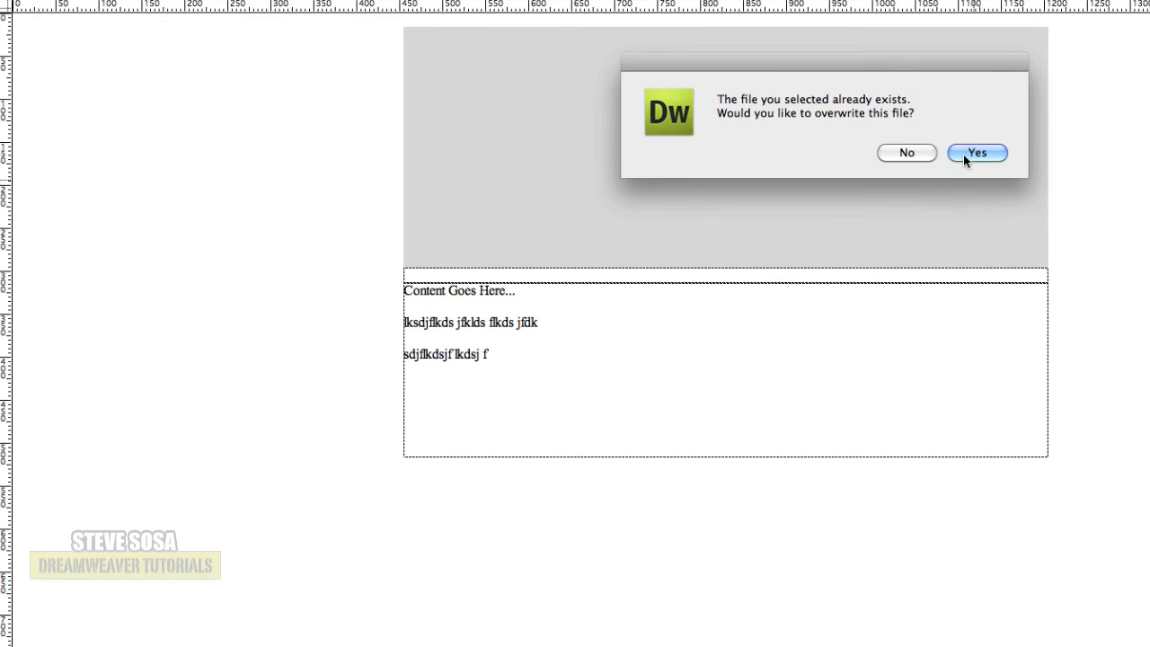
left_click(498, 208)
left_click(1072, 223)
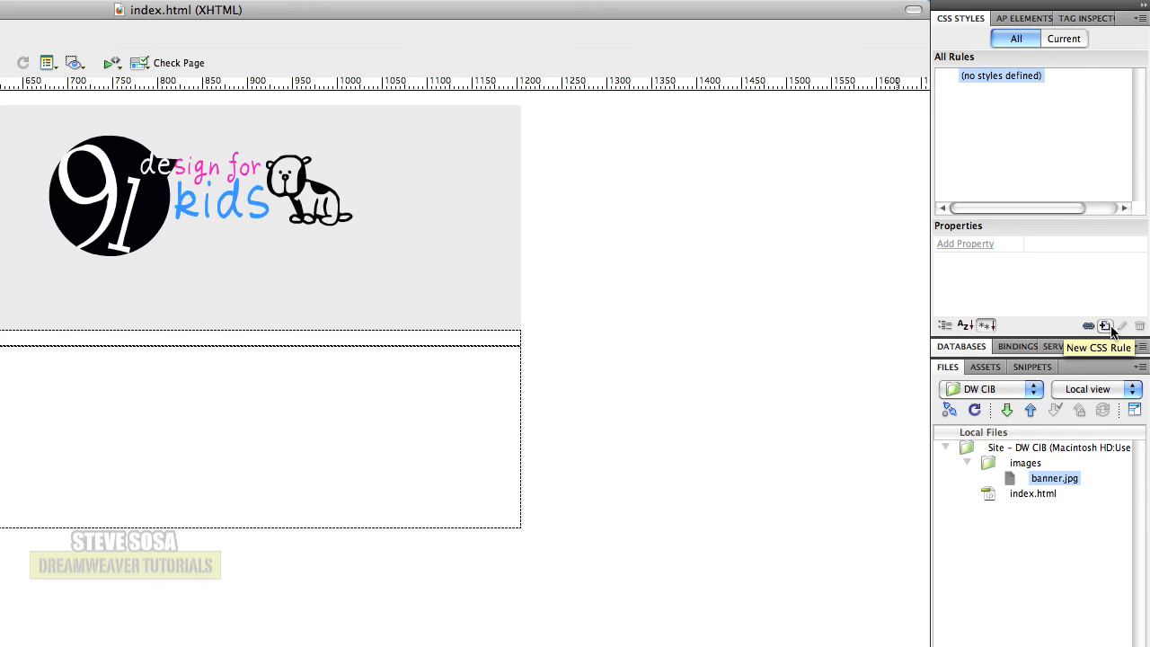
- Create a new CSS rule redefining the table tag, to be defined in a new style sheet file
left_click(1107, 259)
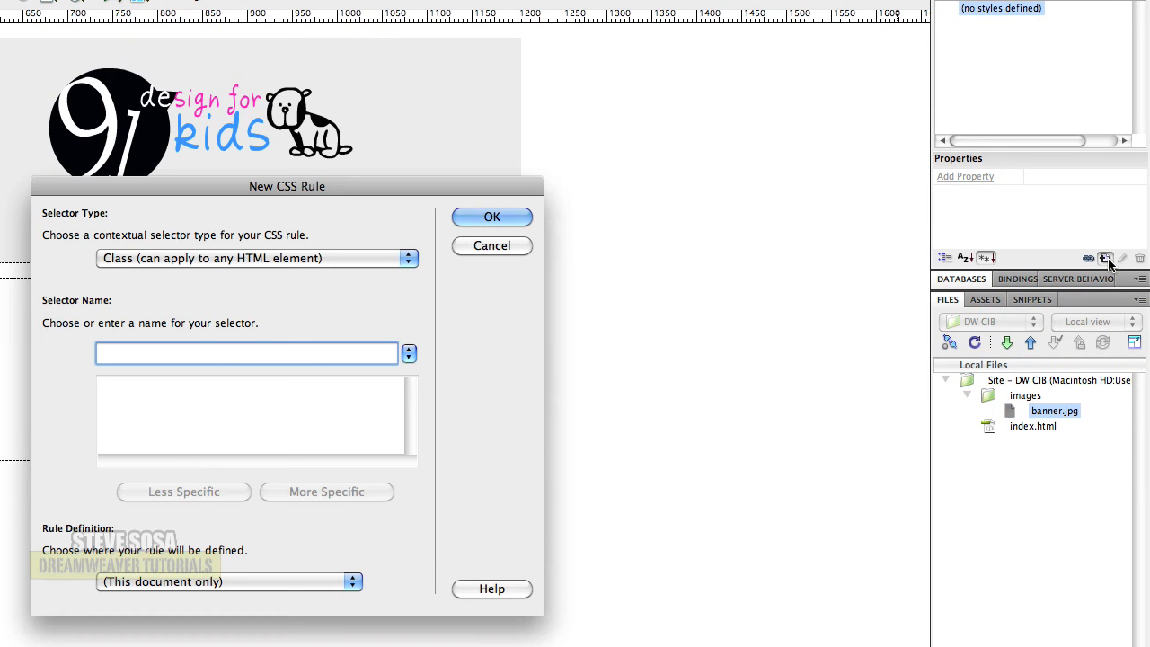
left_click_drag(328, 186, 747, 188)
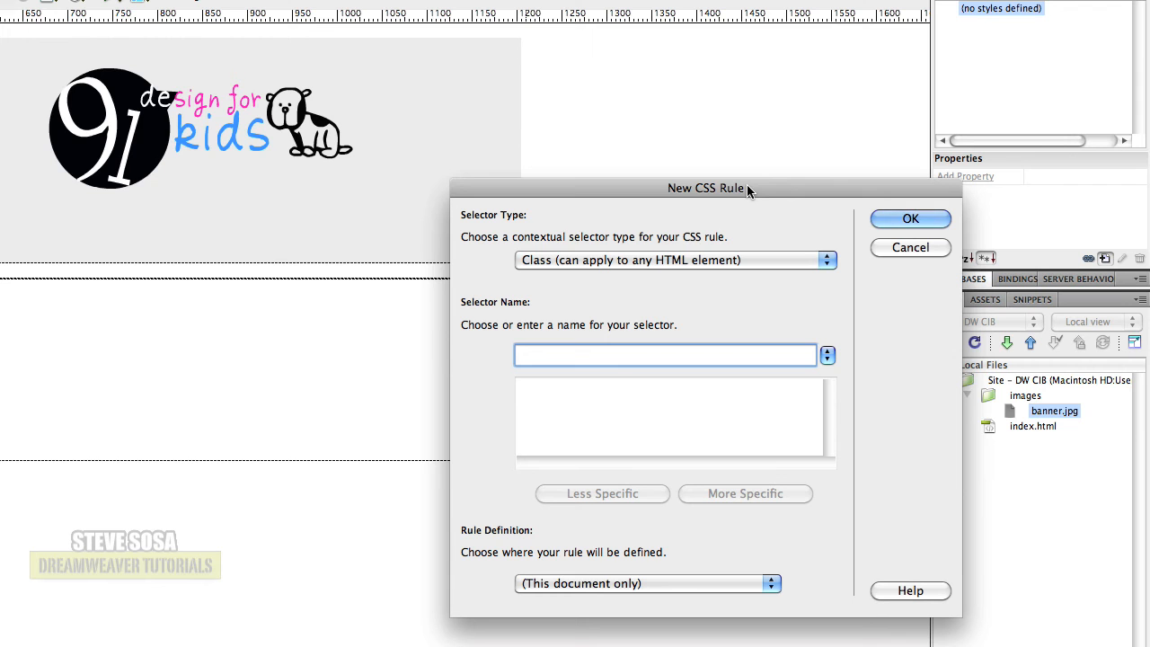
left_click(679, 263)
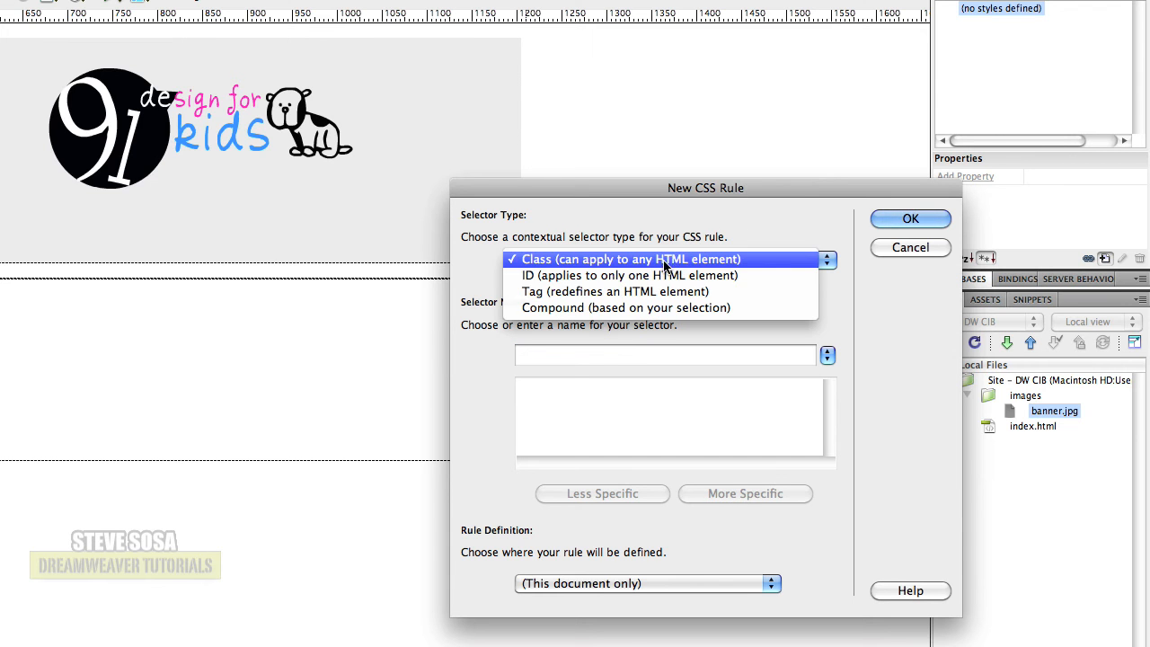
left_click(629, 292)
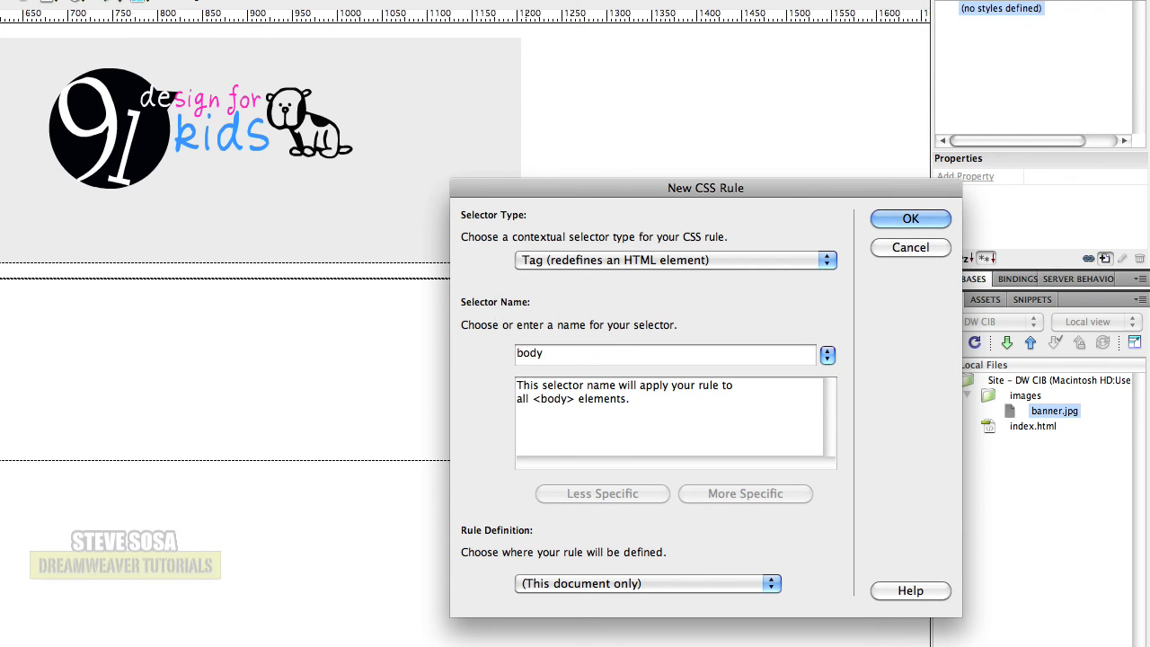
left_click(826, 355)
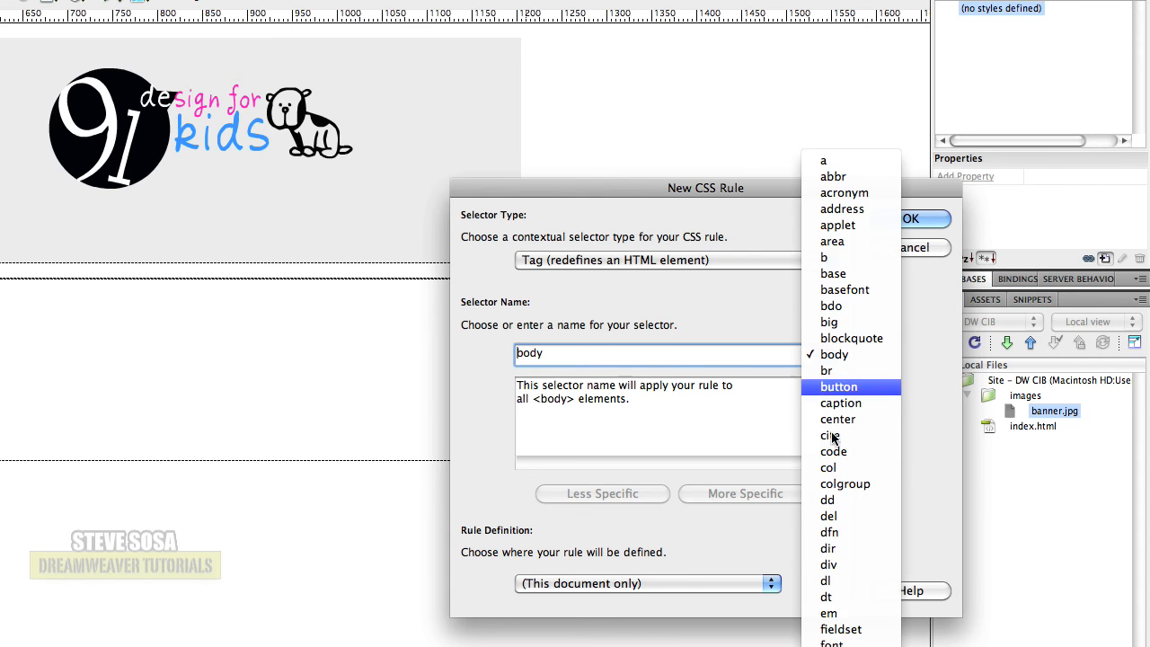
scroll(839, 639, "down", 10)
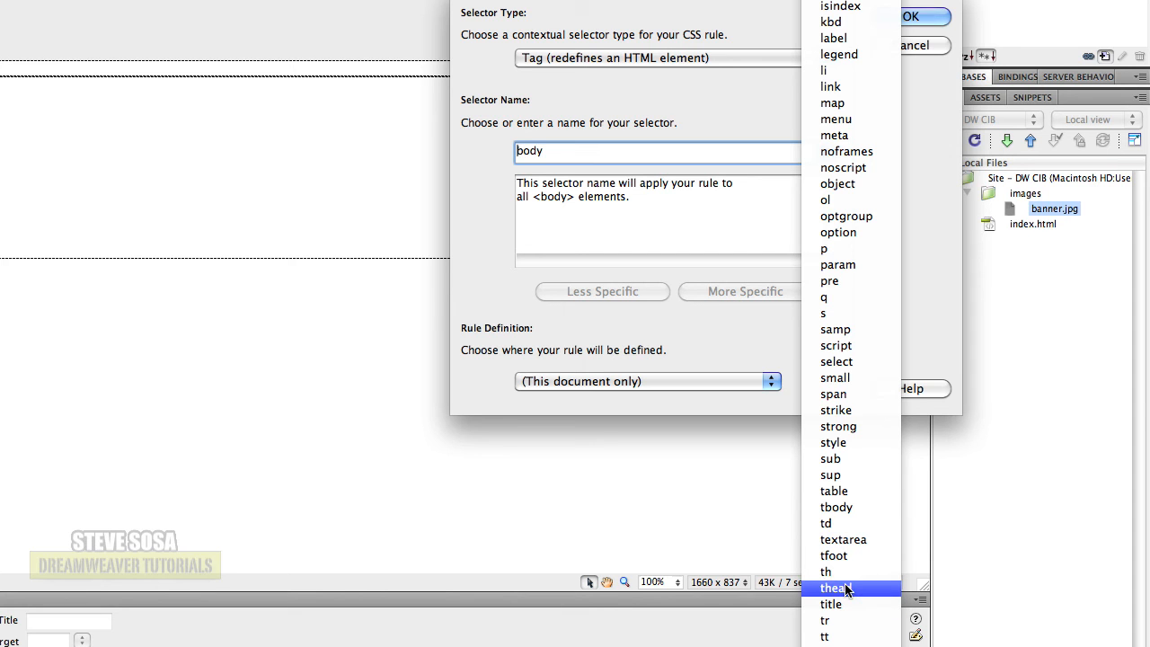
left_click(835, 491)
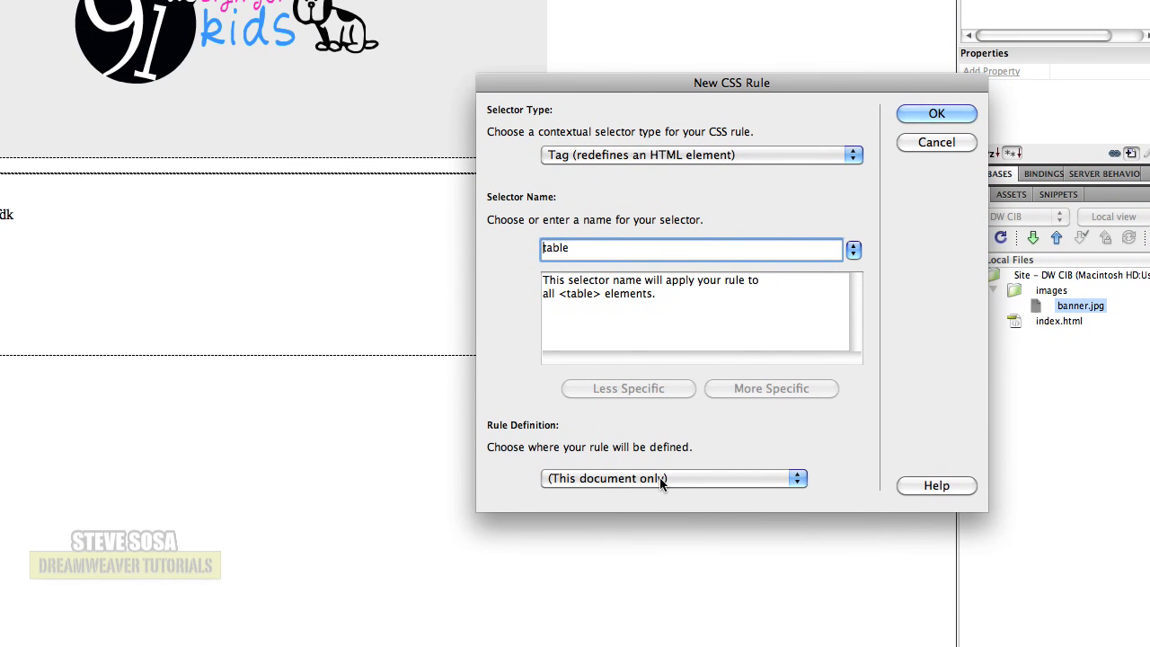
left_click(661, 484)
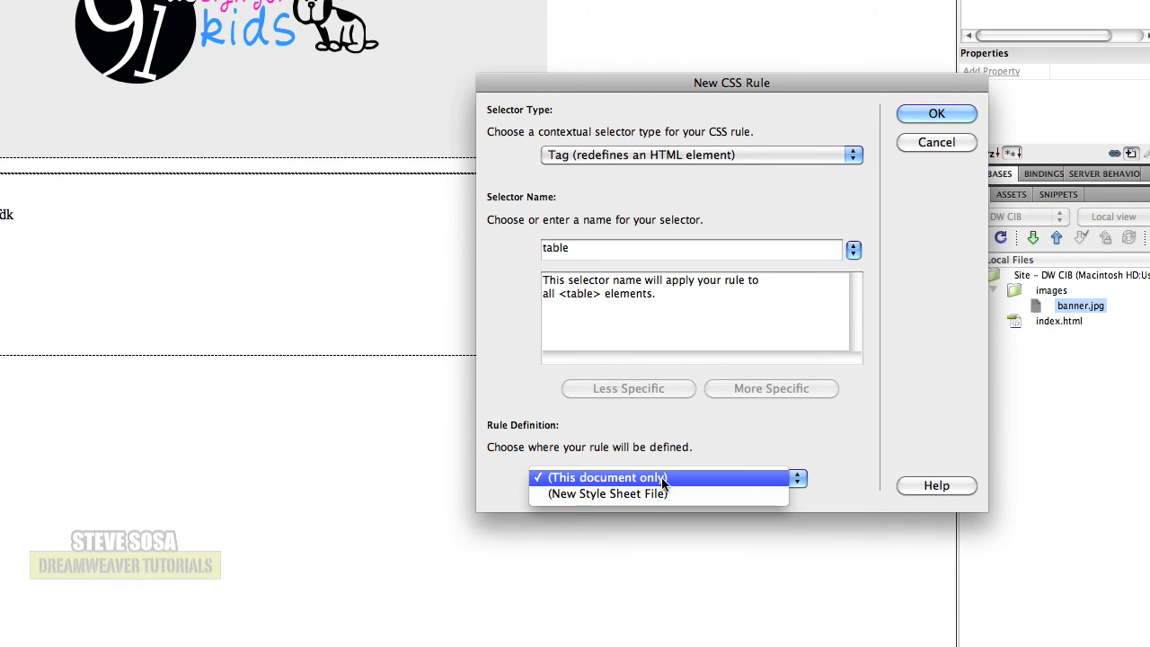
left_click(608, 501)
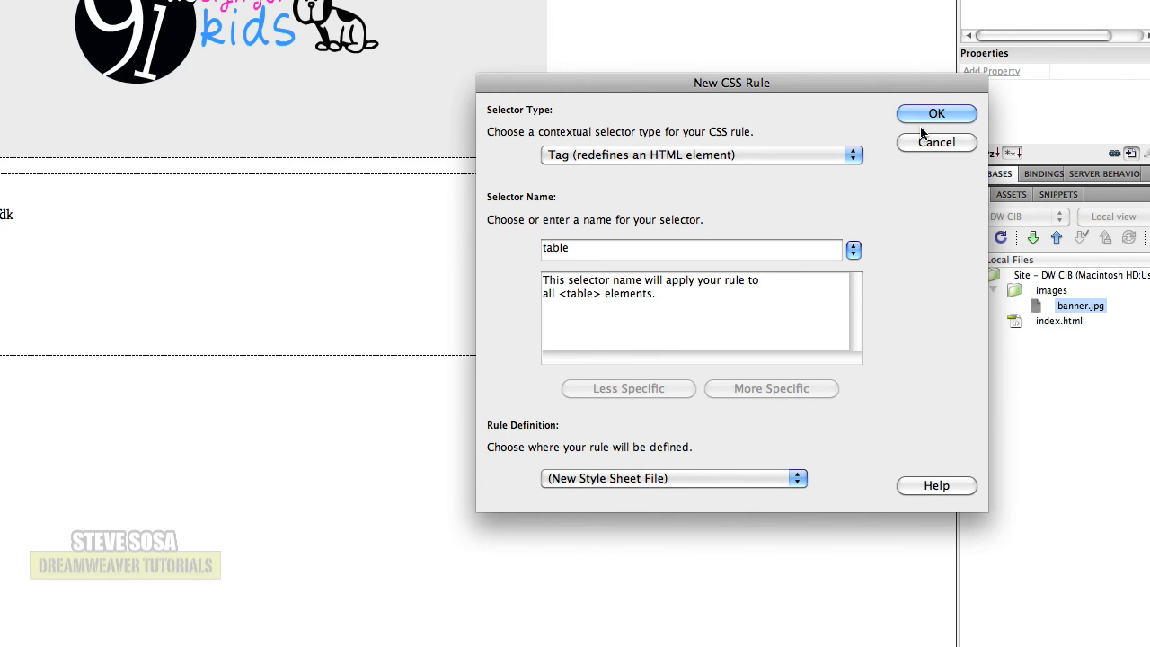
left_click(934, 114)
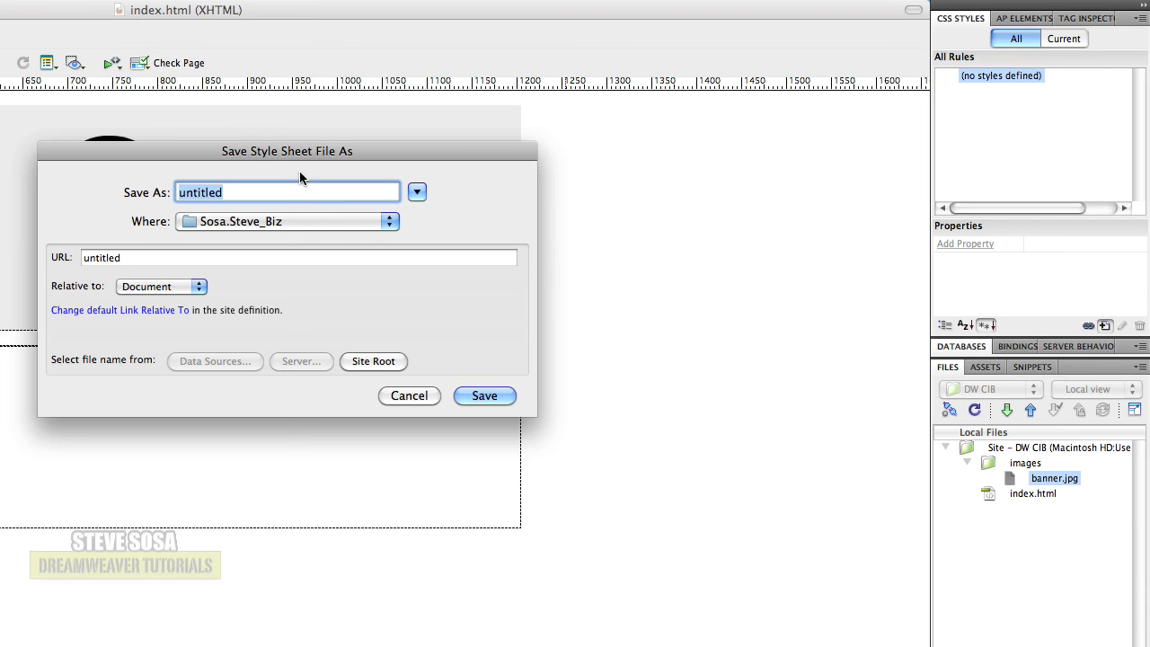
- Save the new style sheet as _CSS.css in the site root folder
type("_CSS.css")
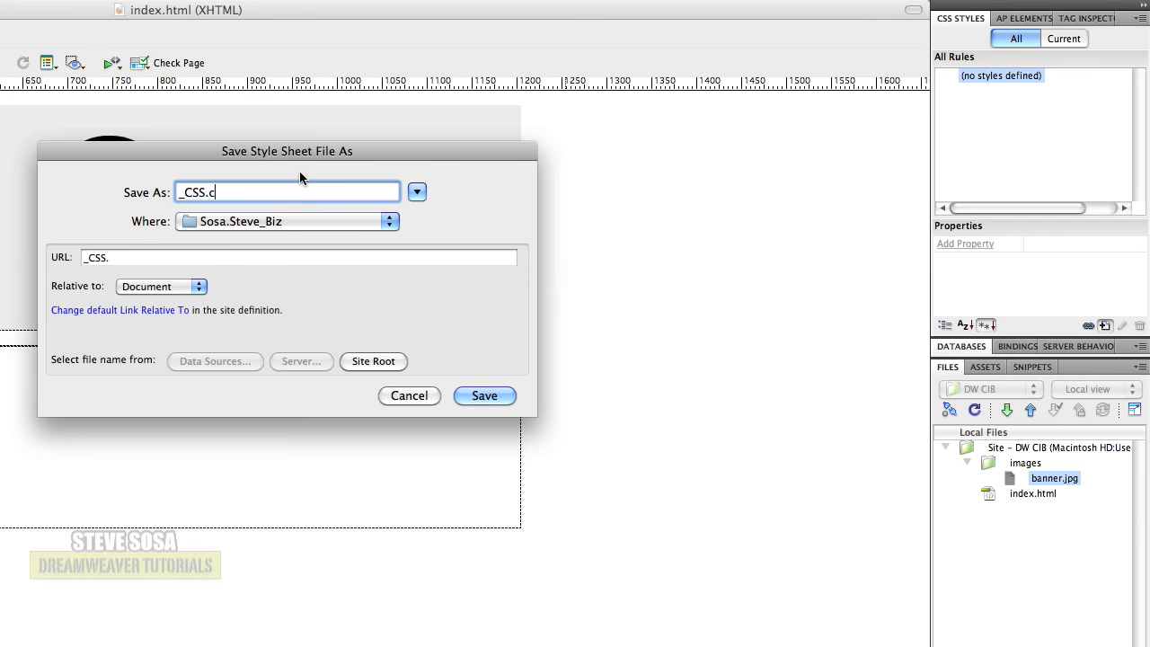
left_click(375, 217)
left_click(225, 315)
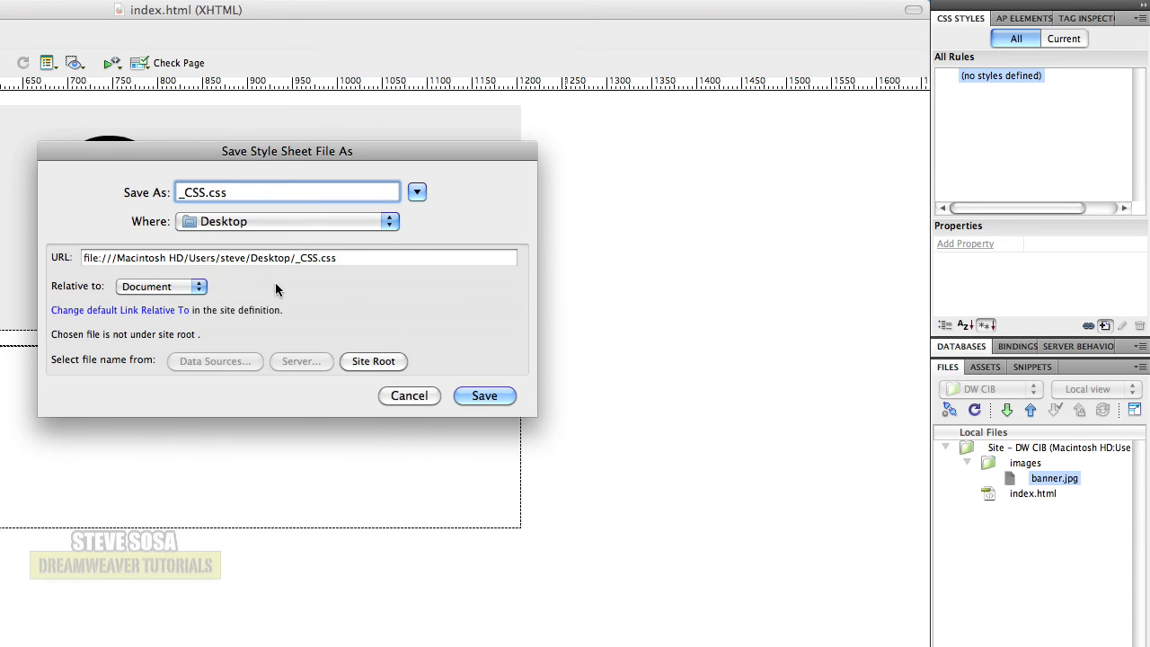
left_click(378, 363)
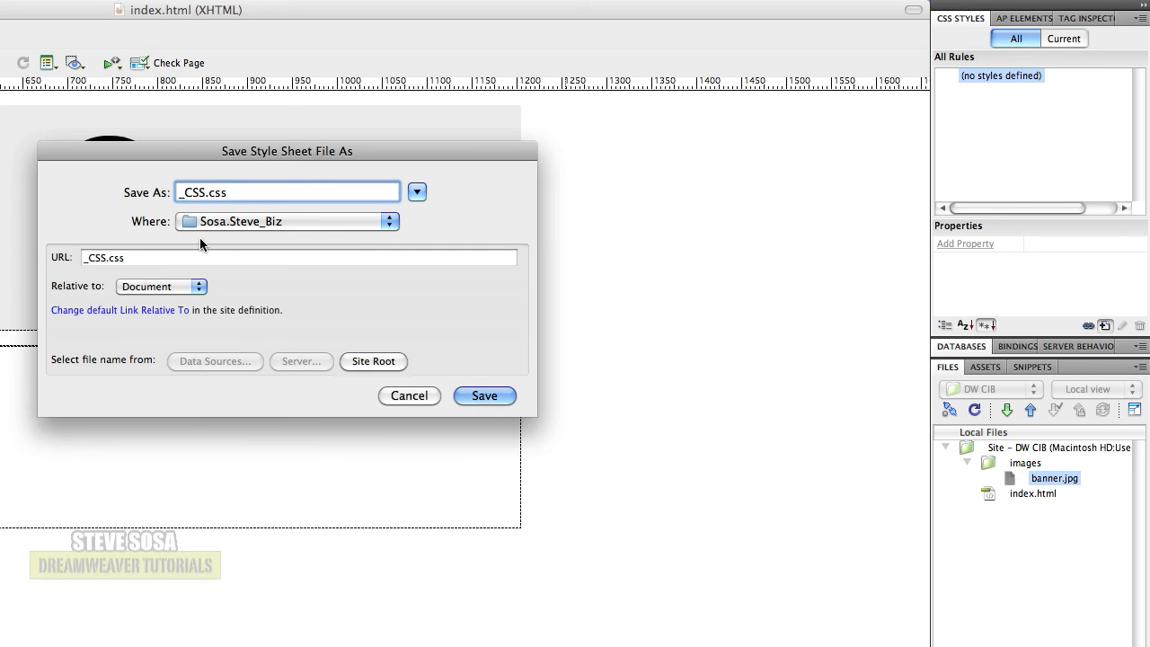
left_click(500, 395)
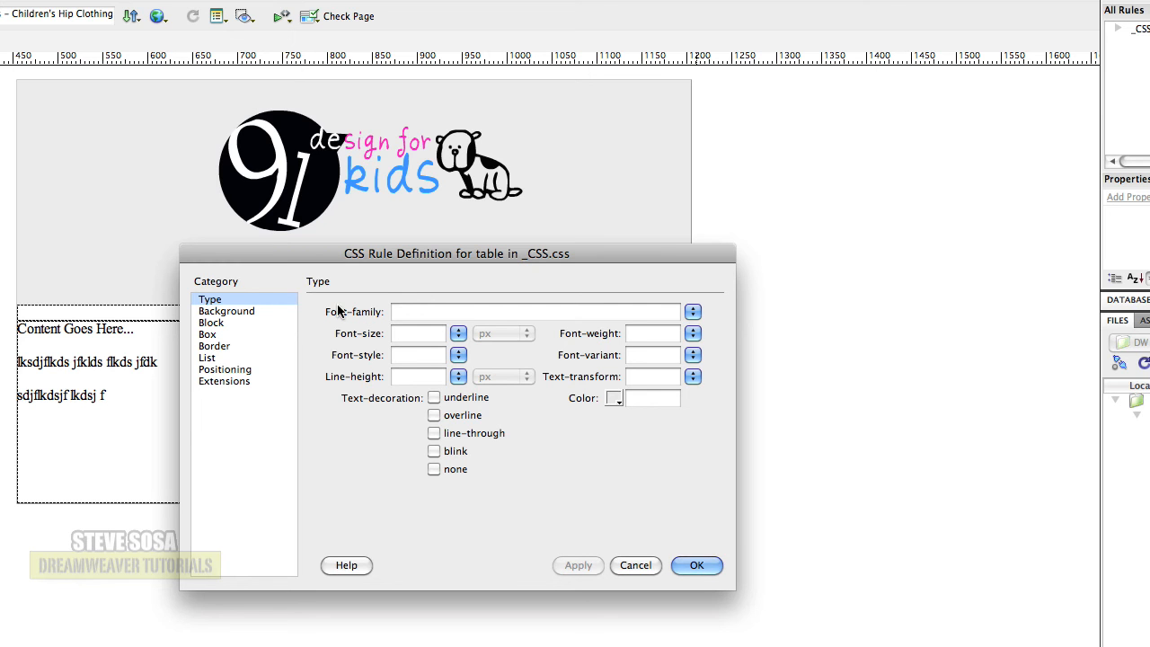
- Try green #0F0 and plum #936 as the table rule's background color, applying each to the page
left_click(240, 312)
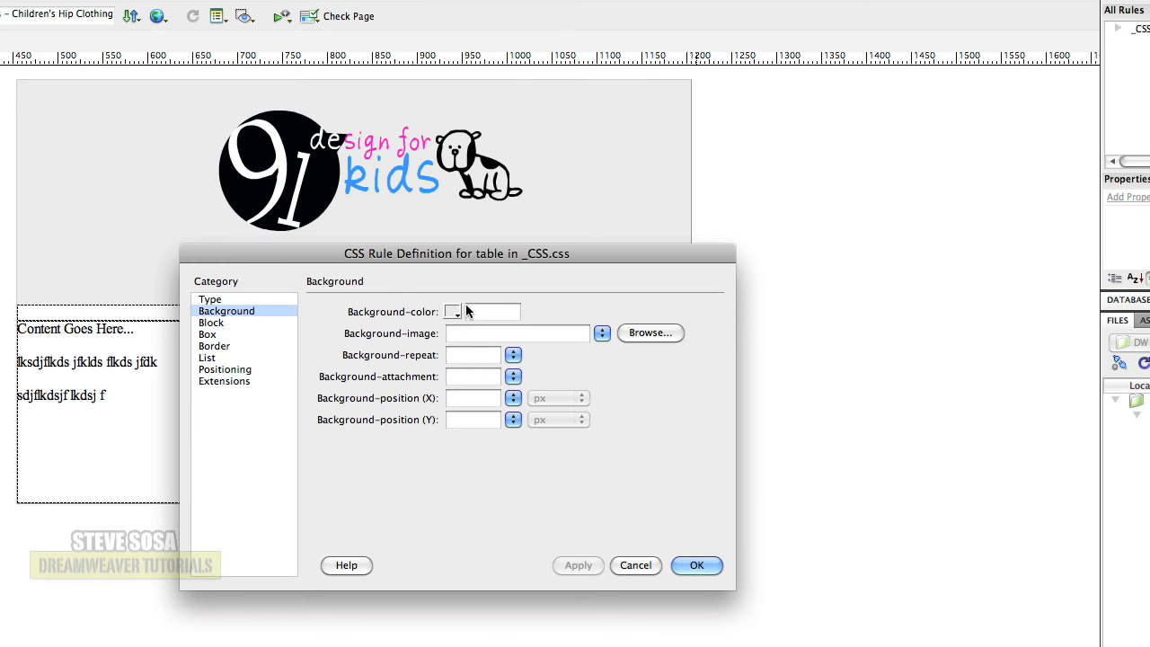
left_click(456, 309)
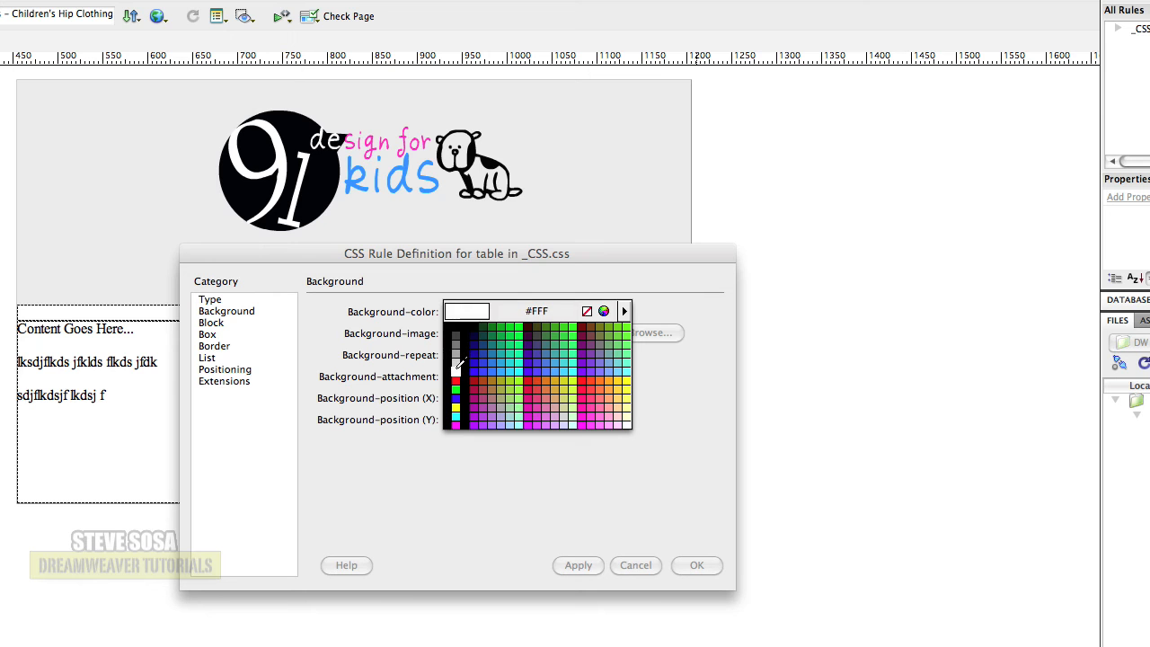
left_click(515, 327)
left_click(577, 565)
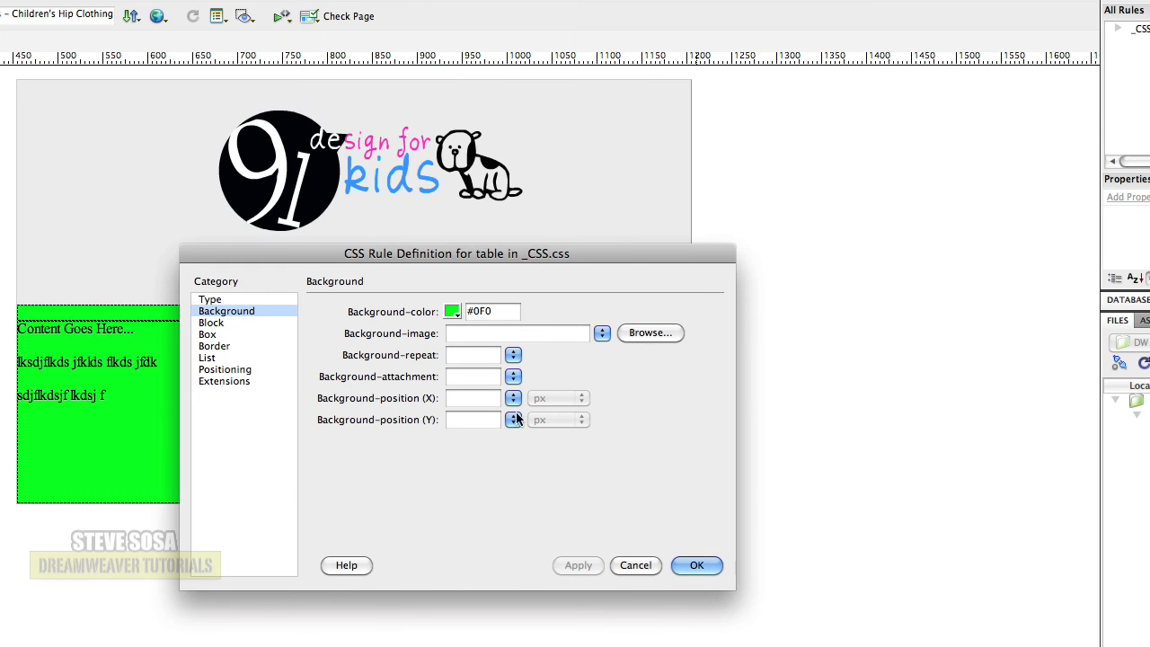
left_click_drag(479, 253, 715, 172)
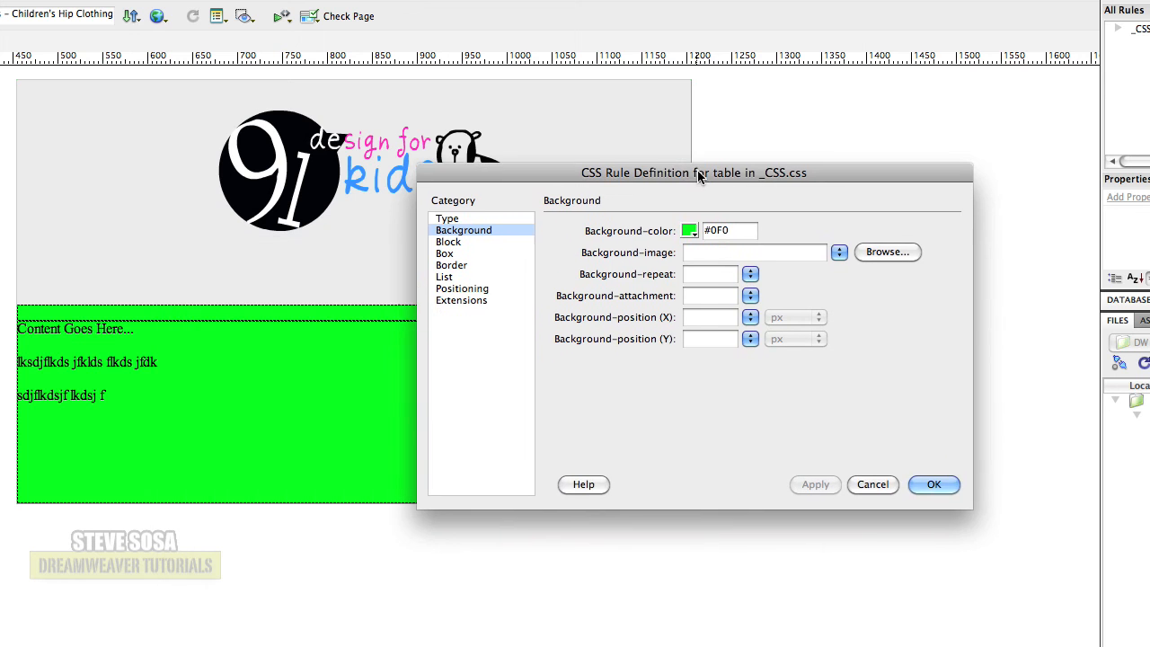
left_click(689, 233)
left_click(729, 298)
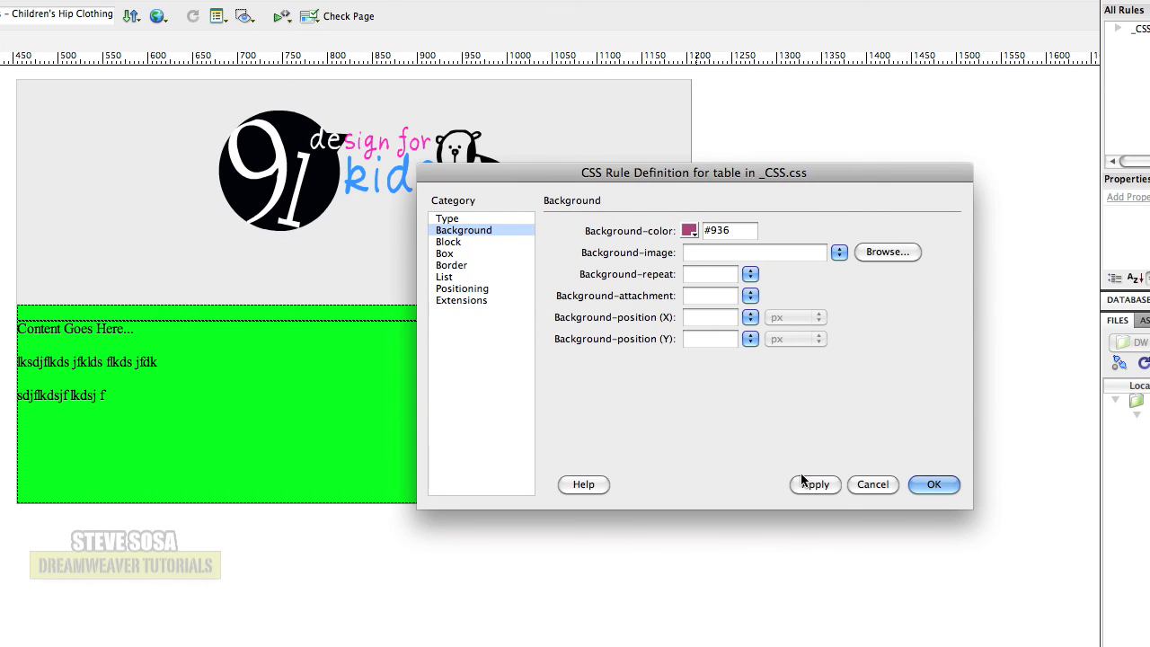
left_click(803, 480)
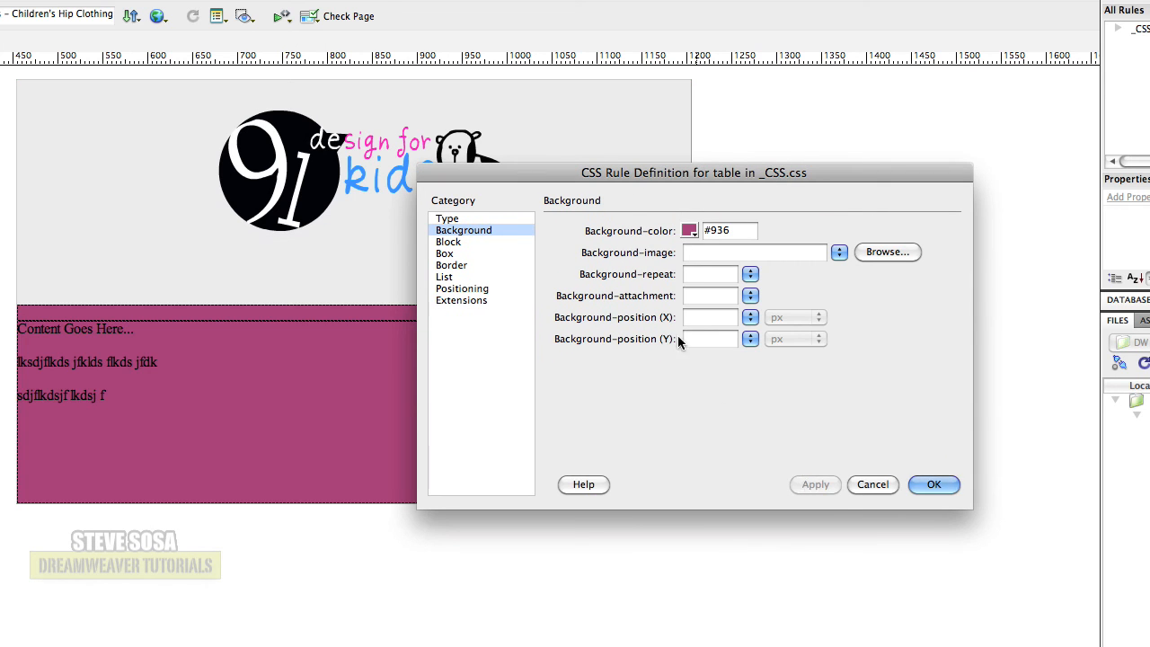
- Set the table rule's background color to white #FFF and apply it
left_click(689, 231)
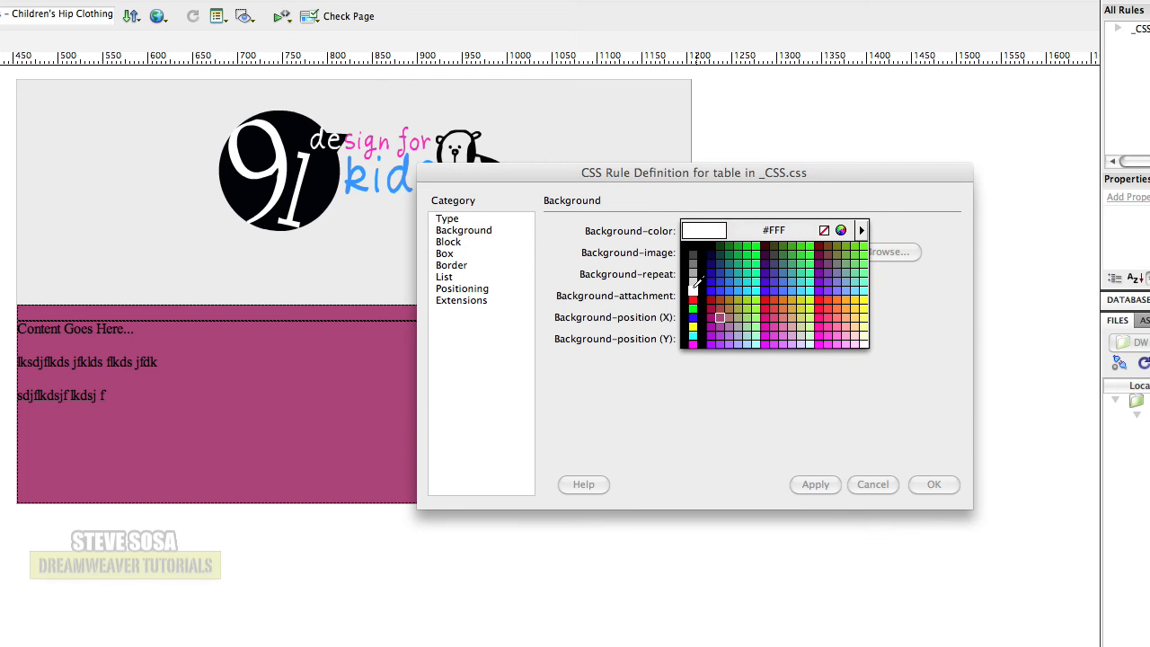
left_click(692, 288)
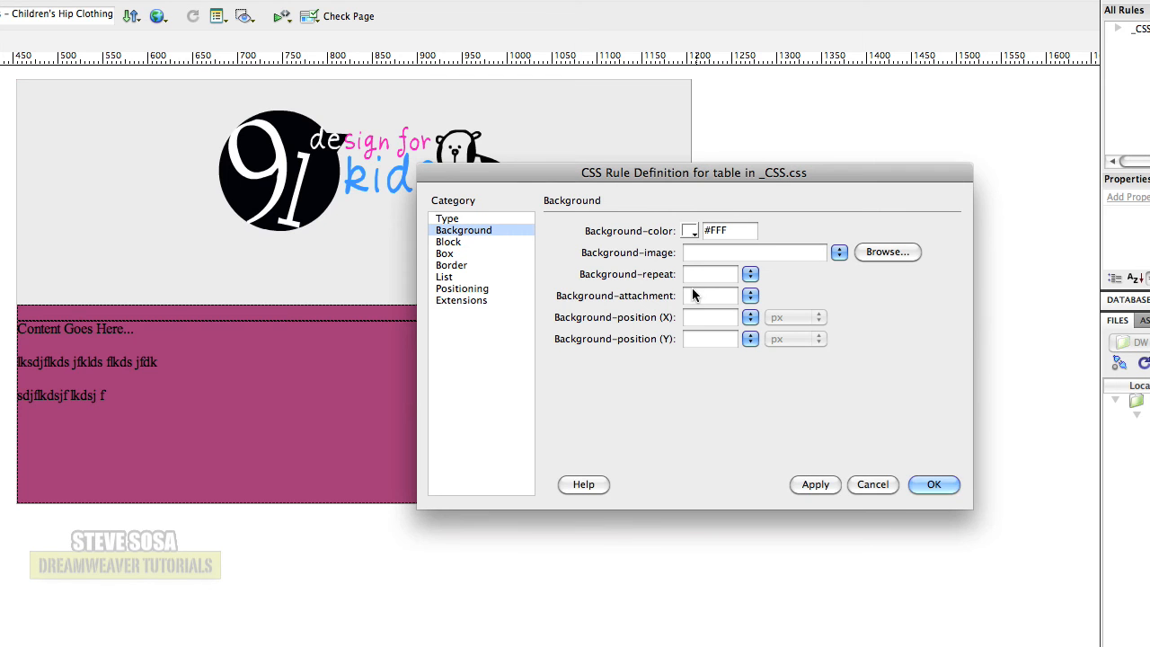
left_click(816, 484)
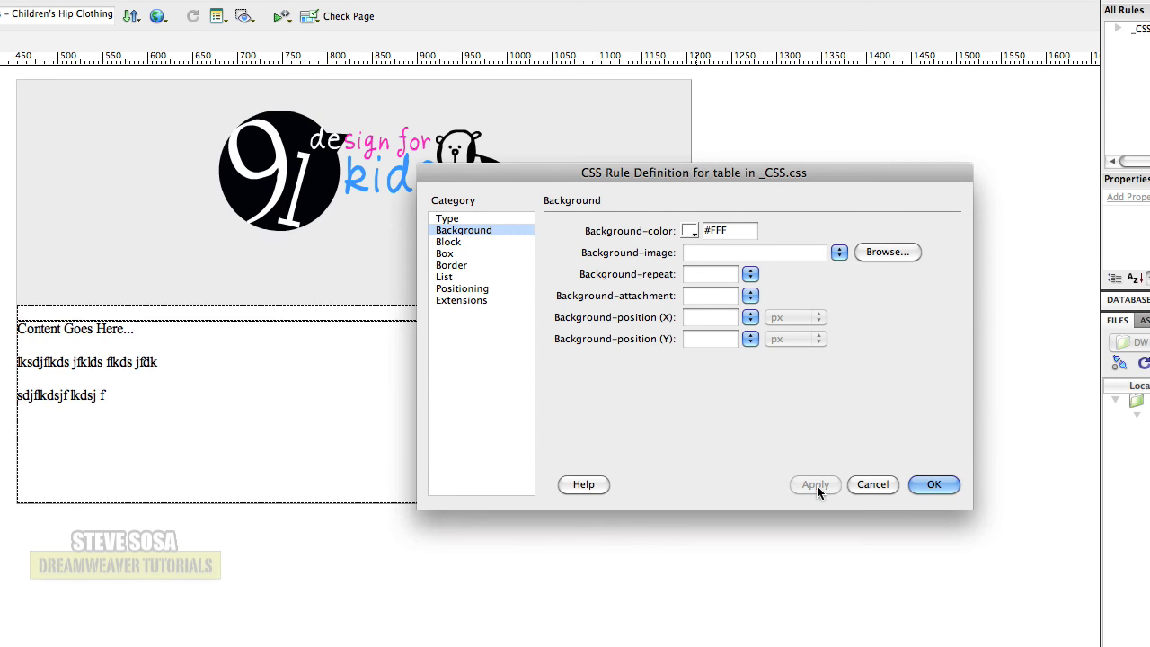
- Give the table rule a solid, thick border on all four sides and apply it
left_click(457, 267)
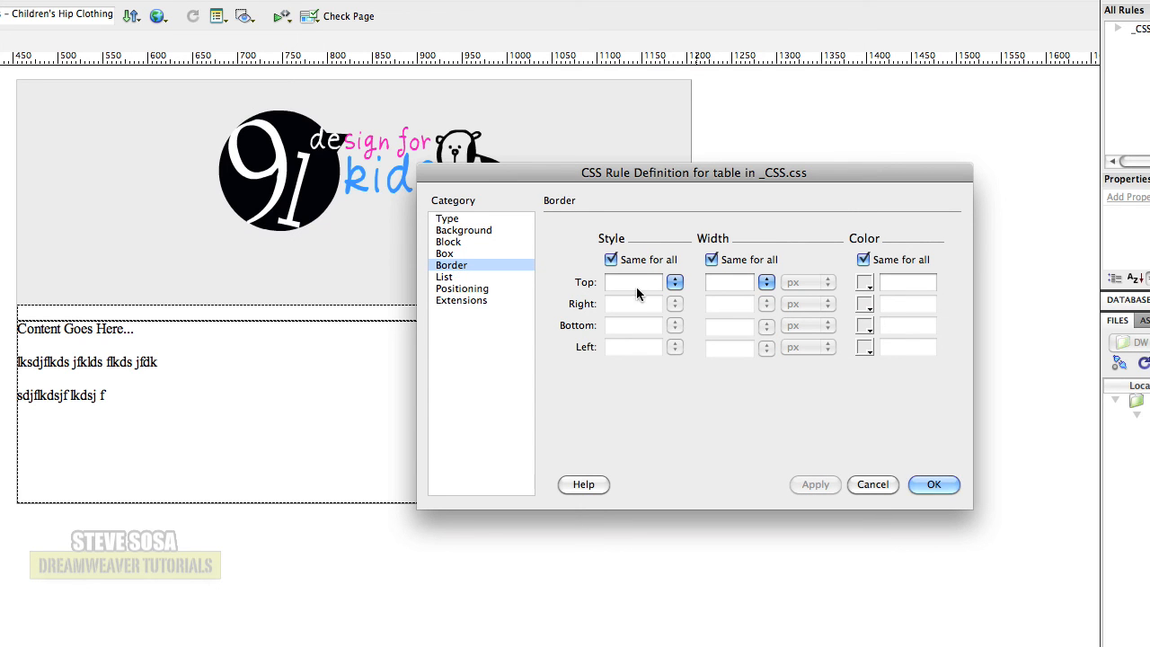
left_click(673, 282)
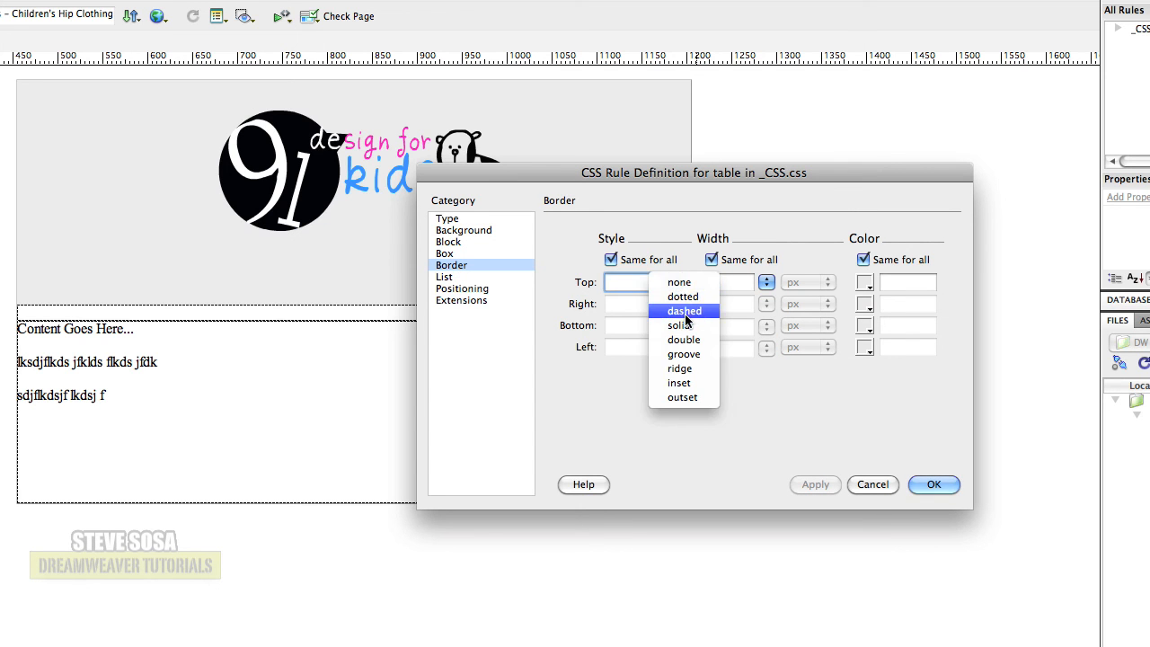
left_click(683, 325)
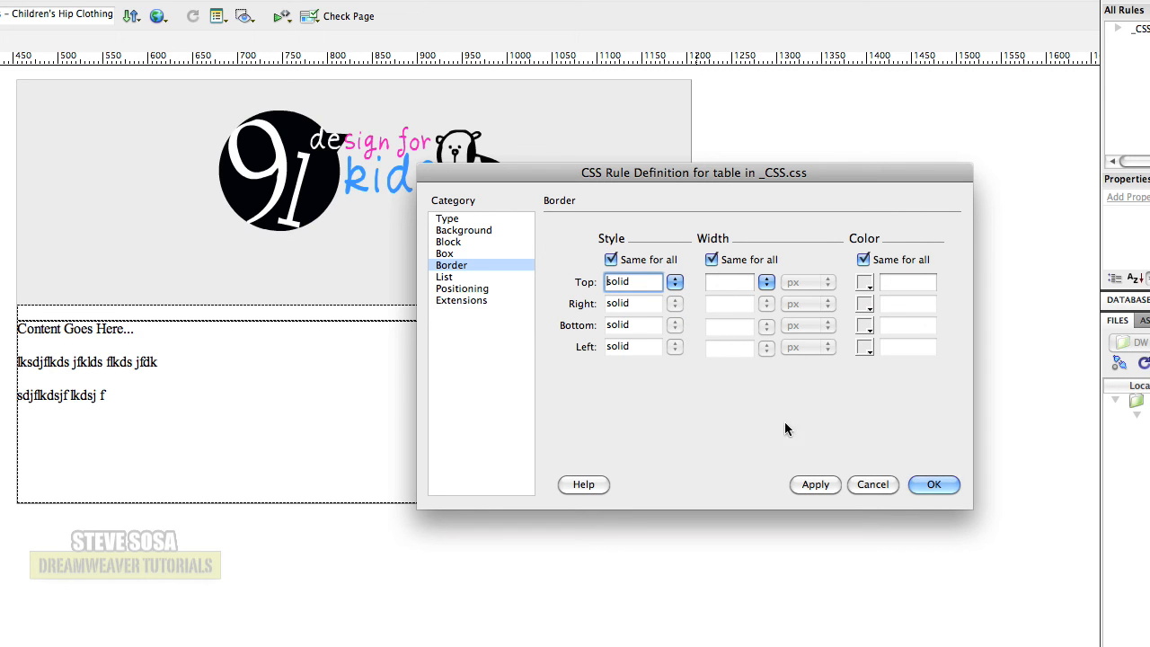
left_click(814, 483)
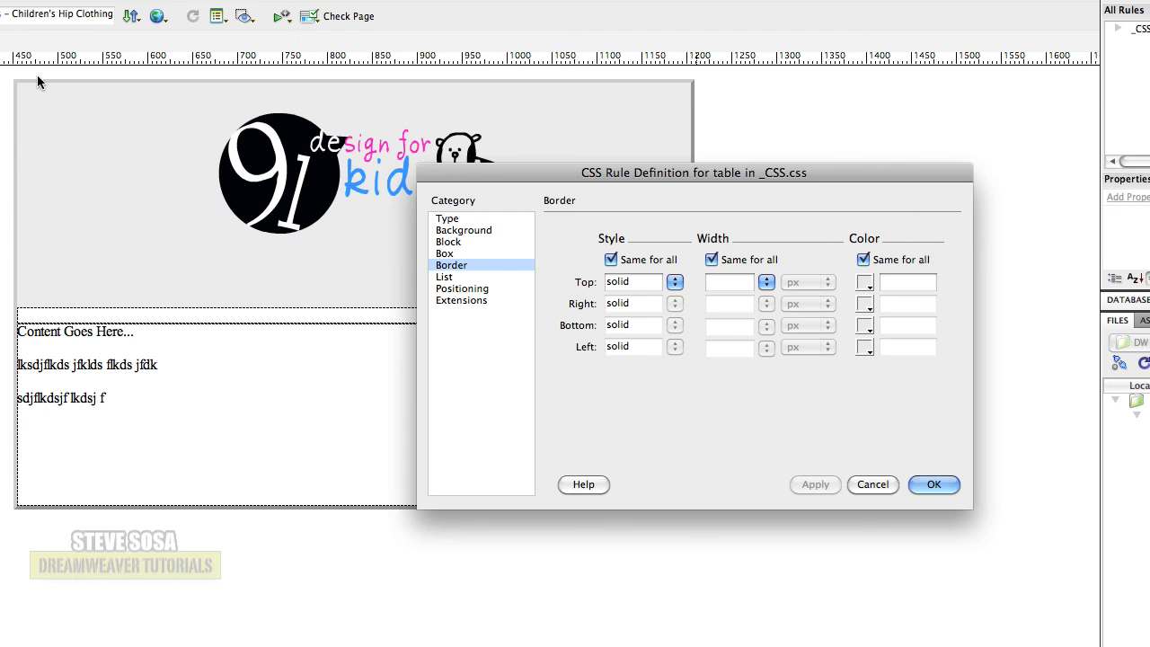
left_click(765, 282)
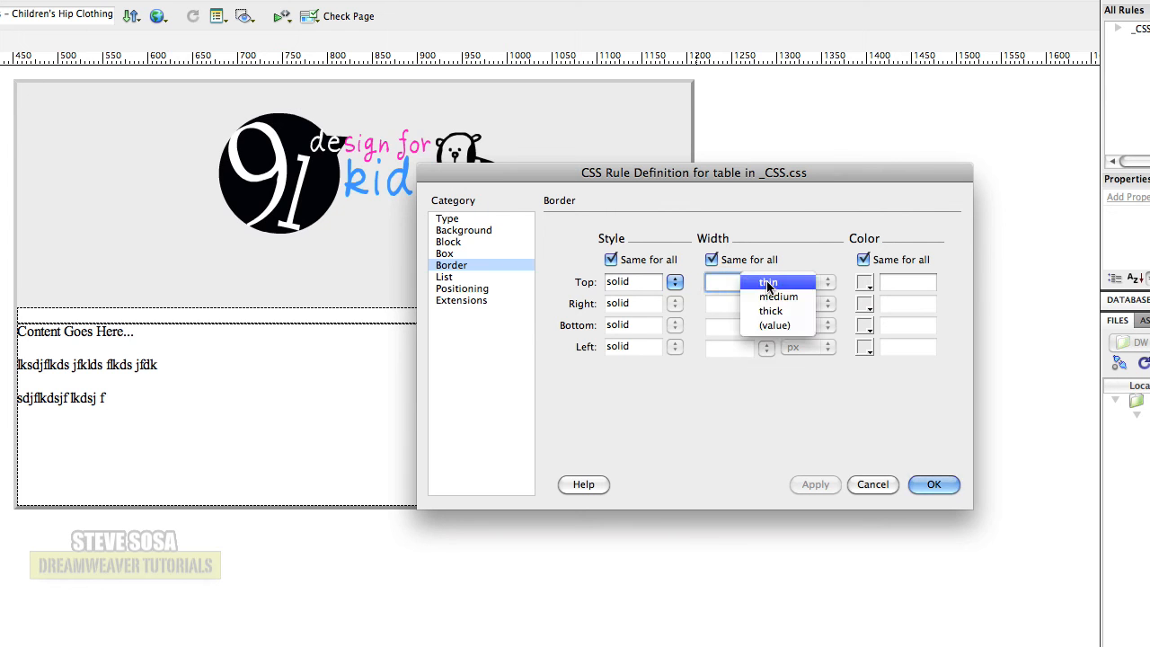
left_click(770, 311)
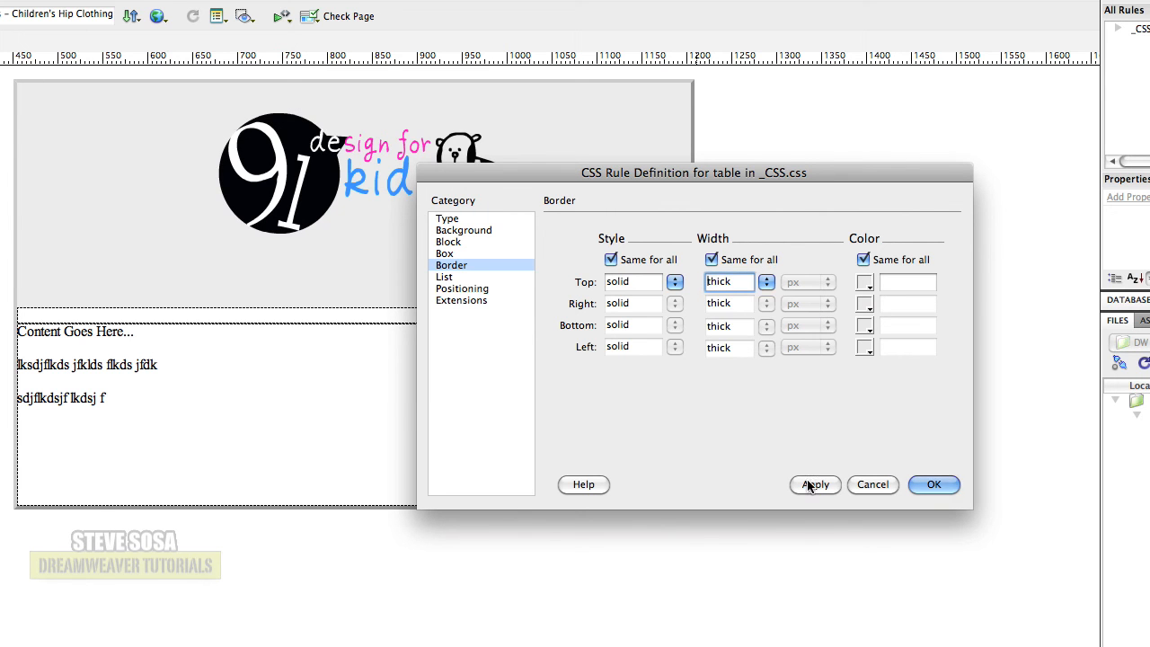
left_click(814, 484)
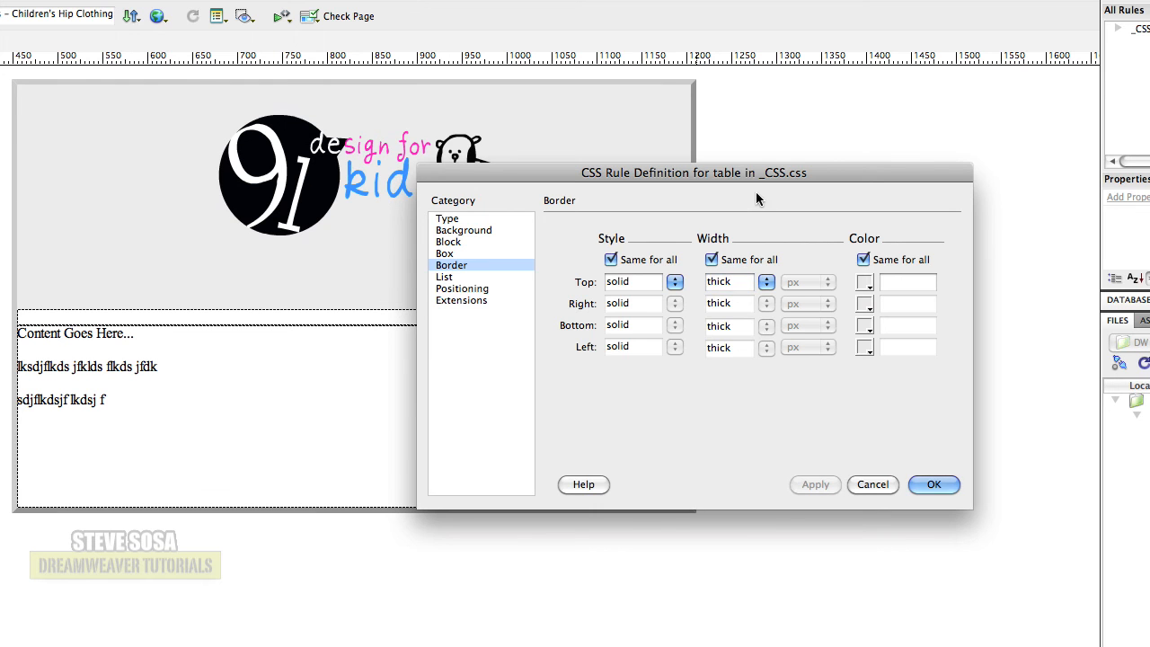
- Set the table border color to #EBEBEB, sampled from the banner's gray background, and confirm the rule definition
left_click_drag(758, 175, 764, 412)
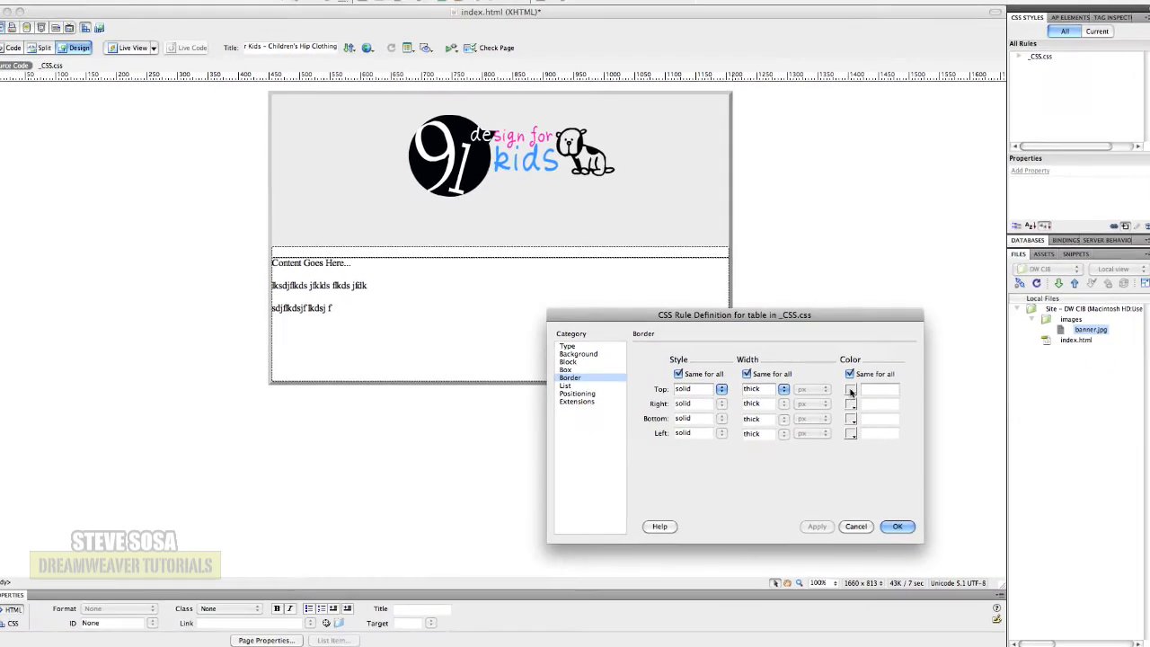
left_click(869, 520)
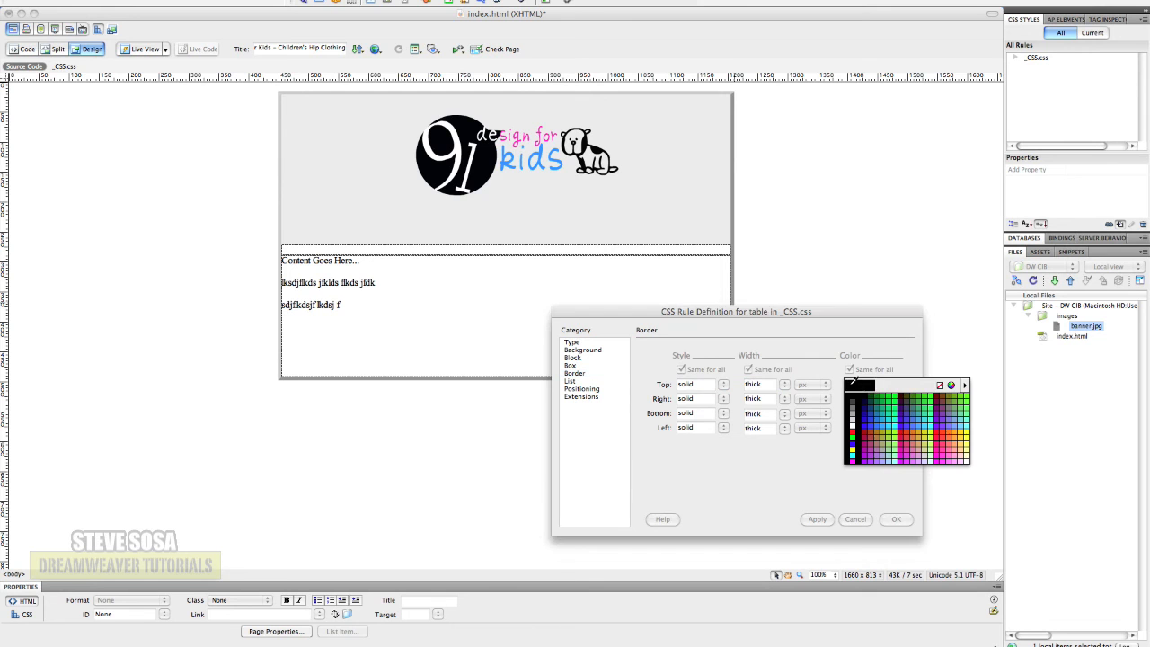
left_click(657, 194)
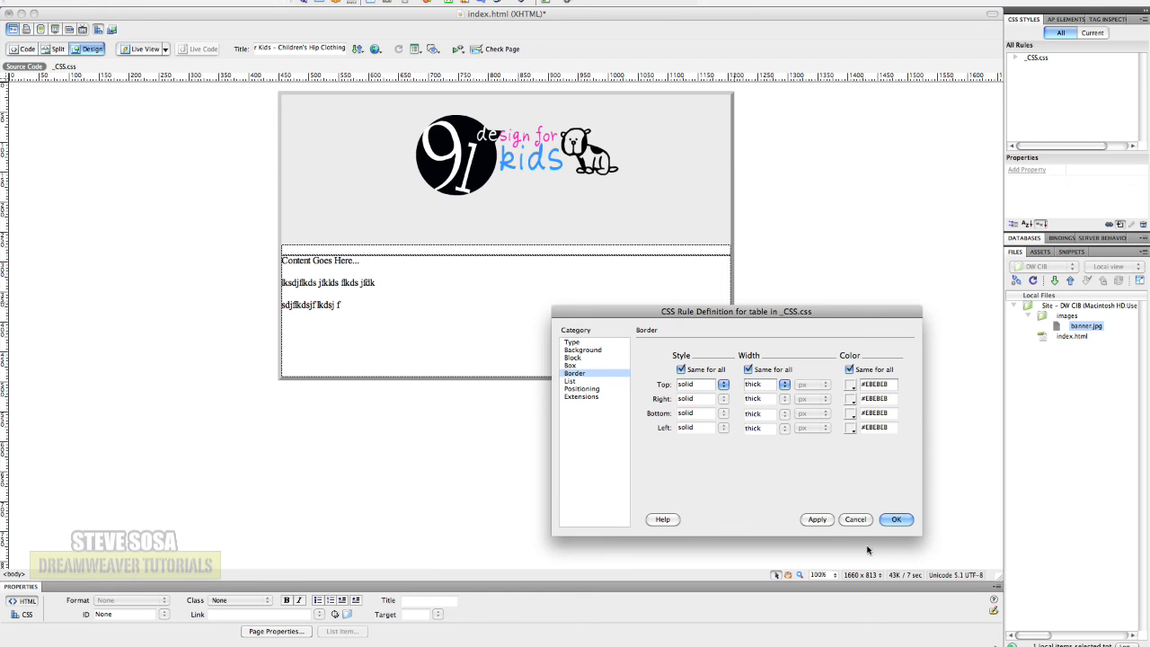
left_click(817, 520)
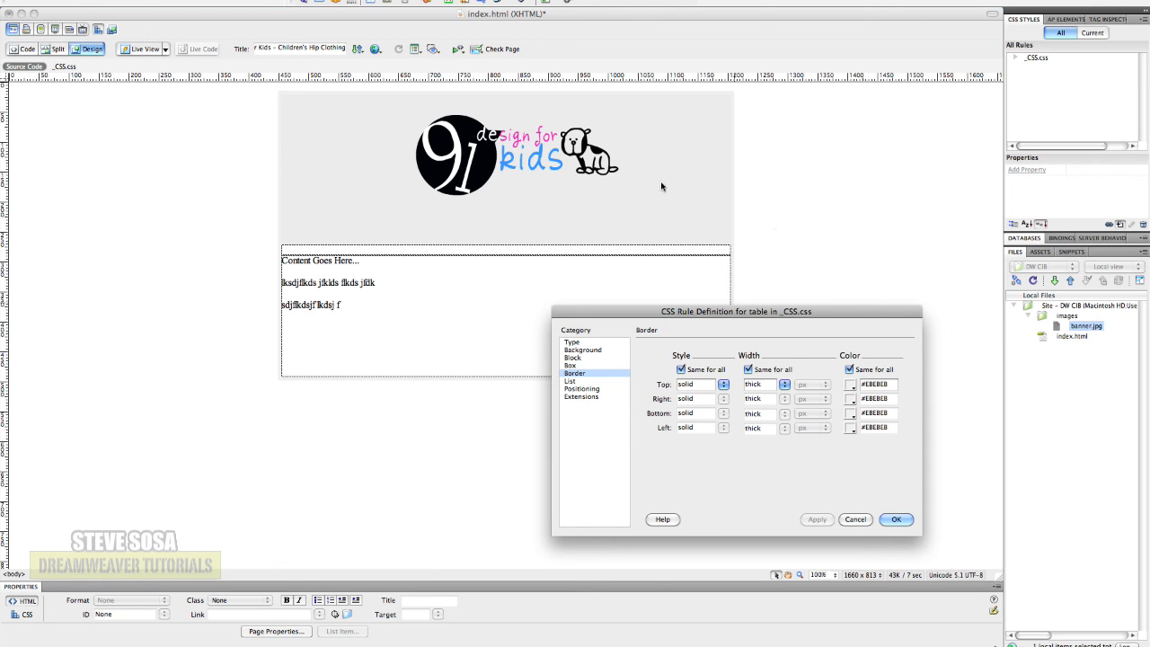
left_click(894, 519)
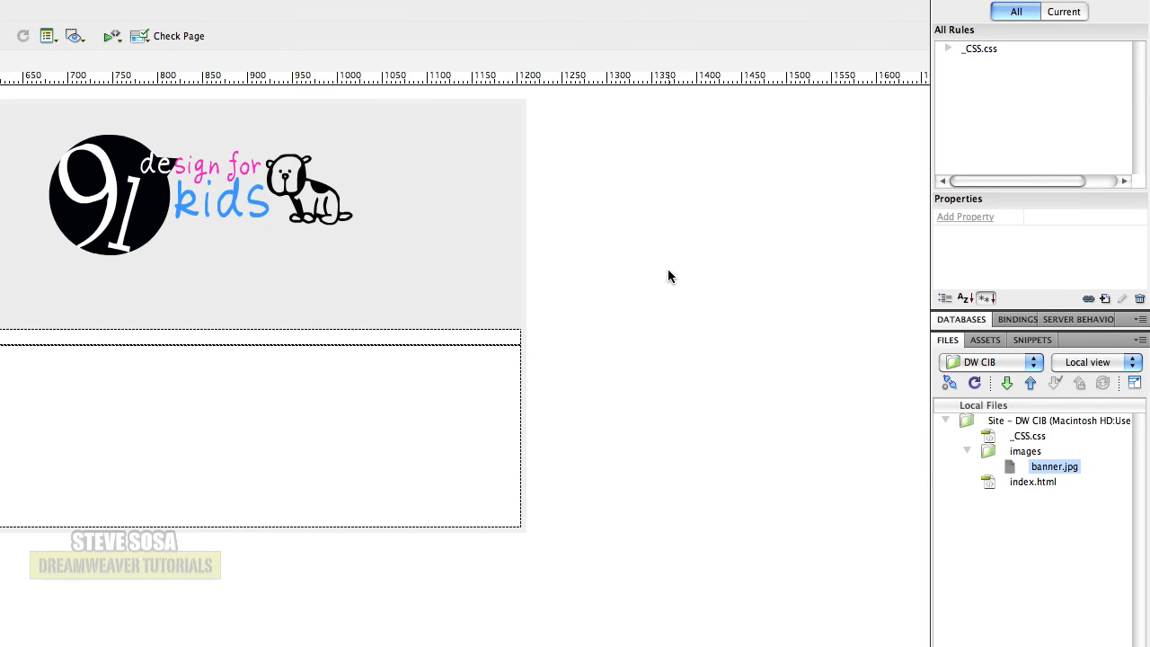
- Create a new tag rule for the body element, defined in the _CSS.css style sheet
left_click(1104, 299)
left_click(259, 301)
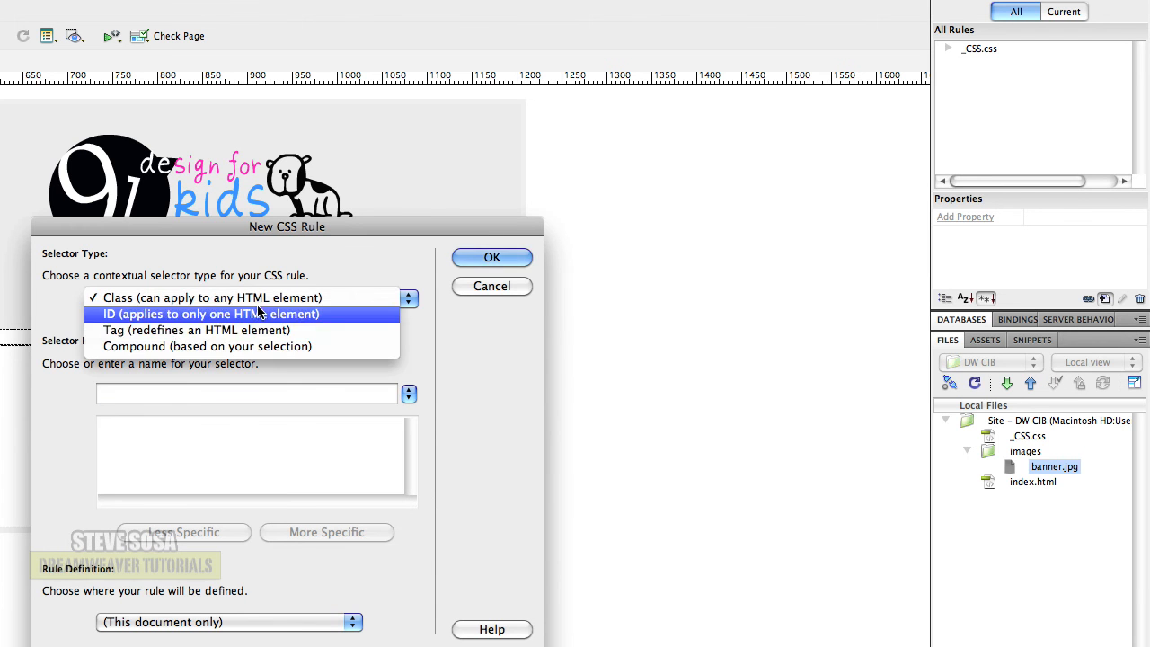
left_click(205, 329)
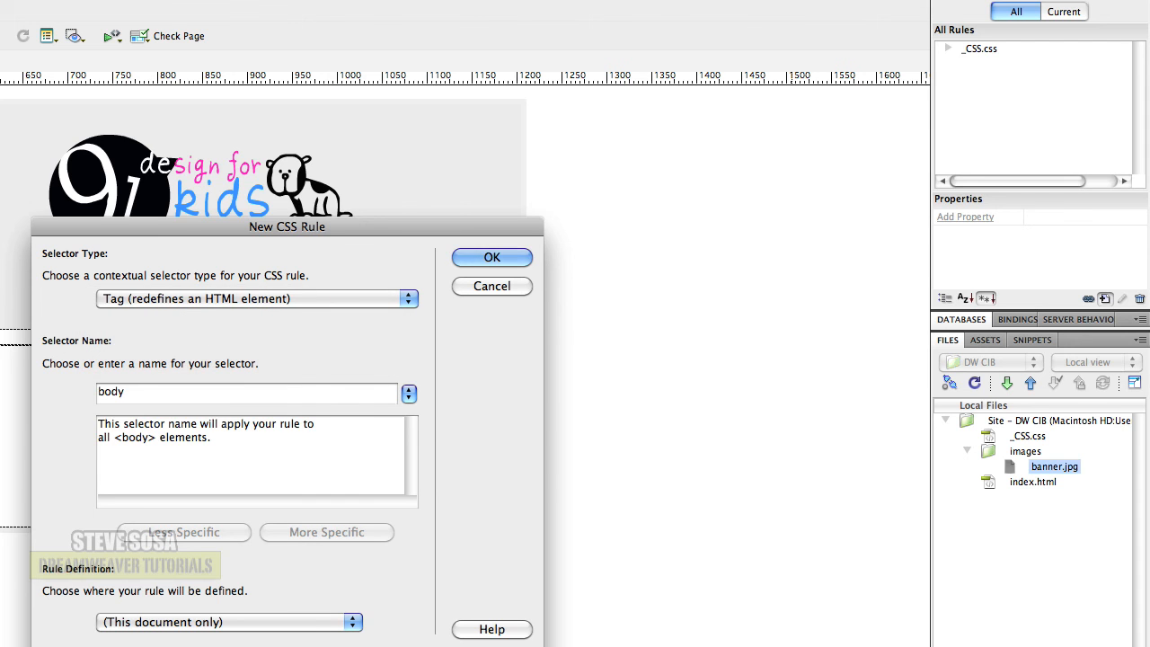
left_click_drag(319, 228, 574, 142)
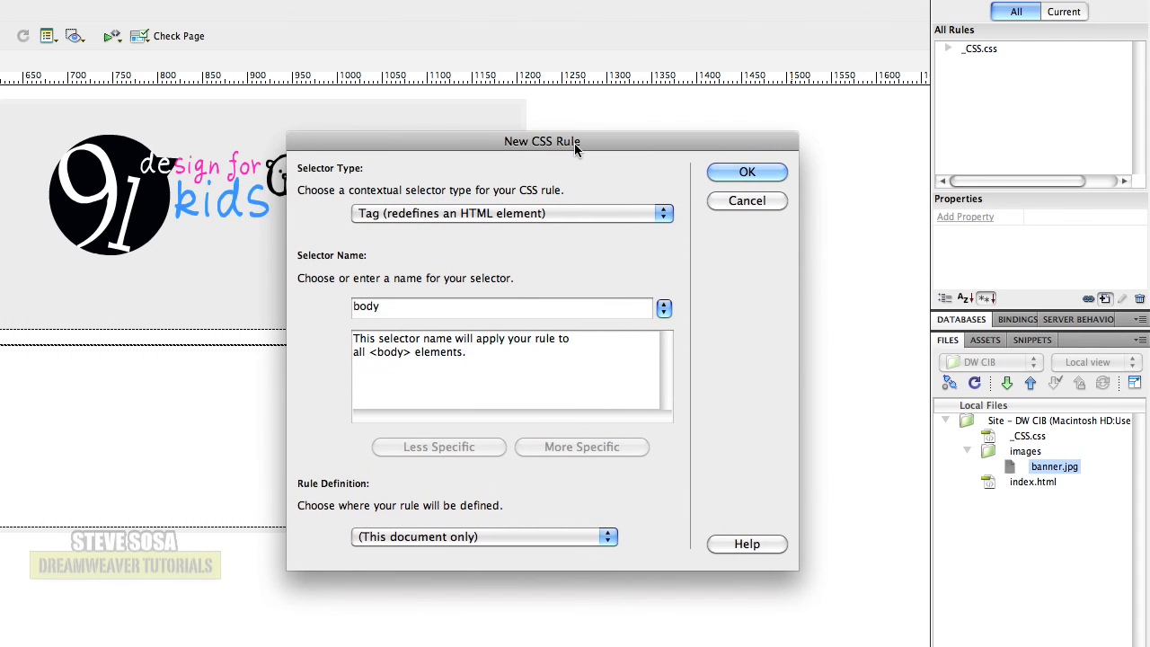
left_click(536, 536)
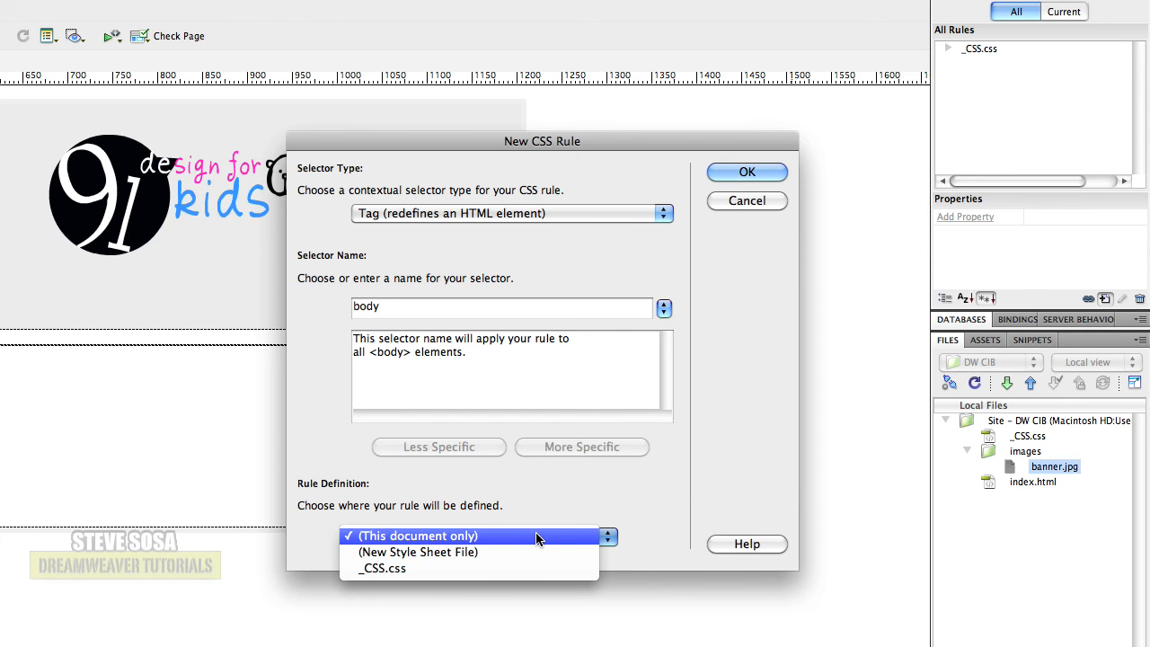
left_click(411, 572)
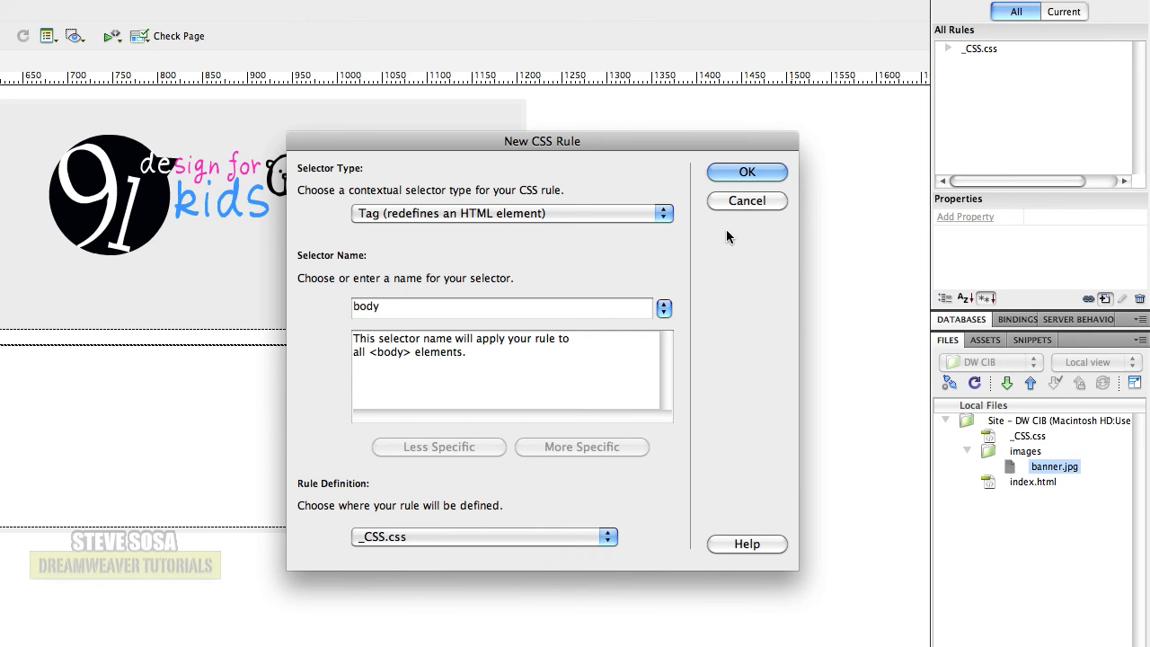
left_click(747, 172)
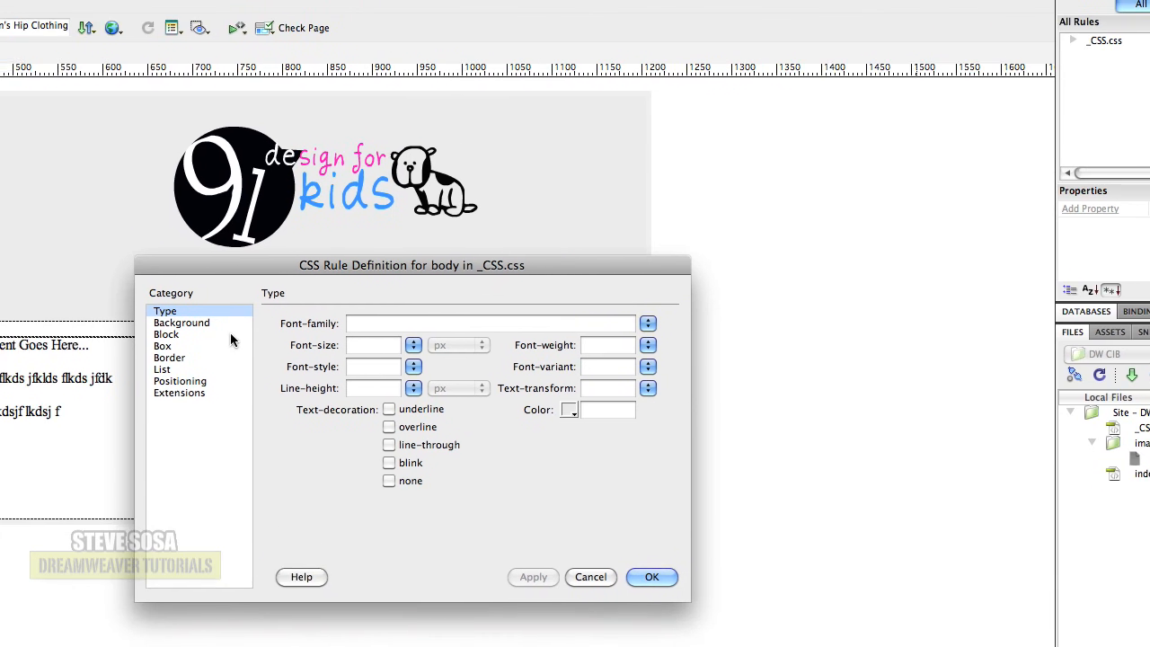
- Try the banner's pink #FD22B7 and blue #3893FD as the body rule's background color, sampling and applying each to the page
left_click(188, 321)
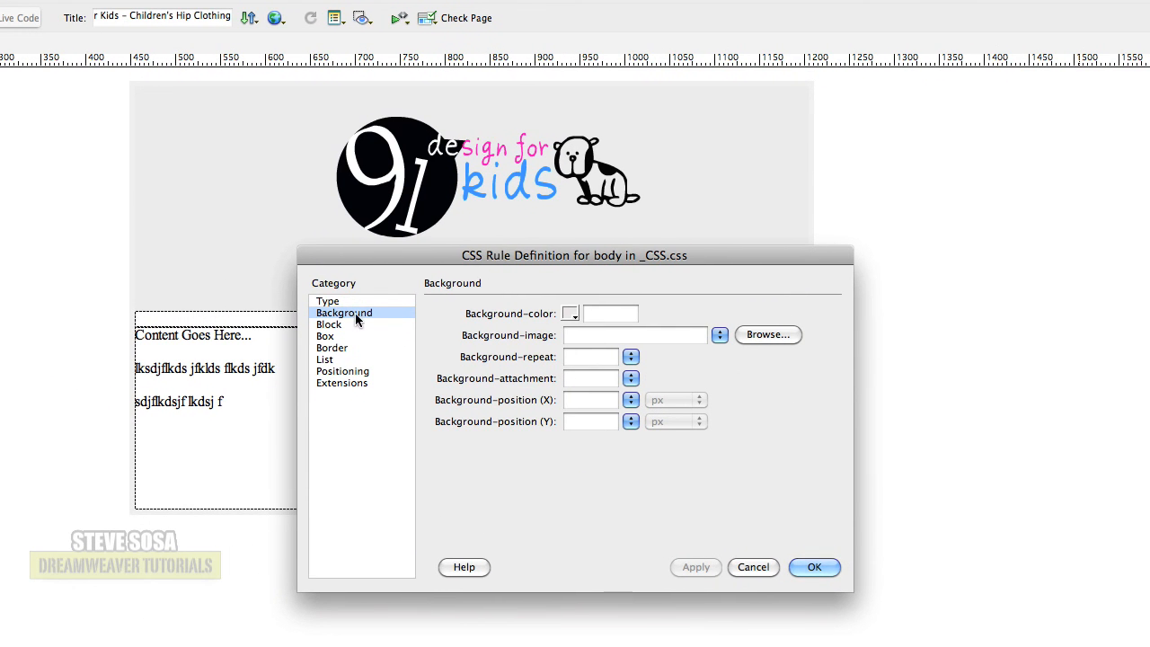
left_click(571, 313)
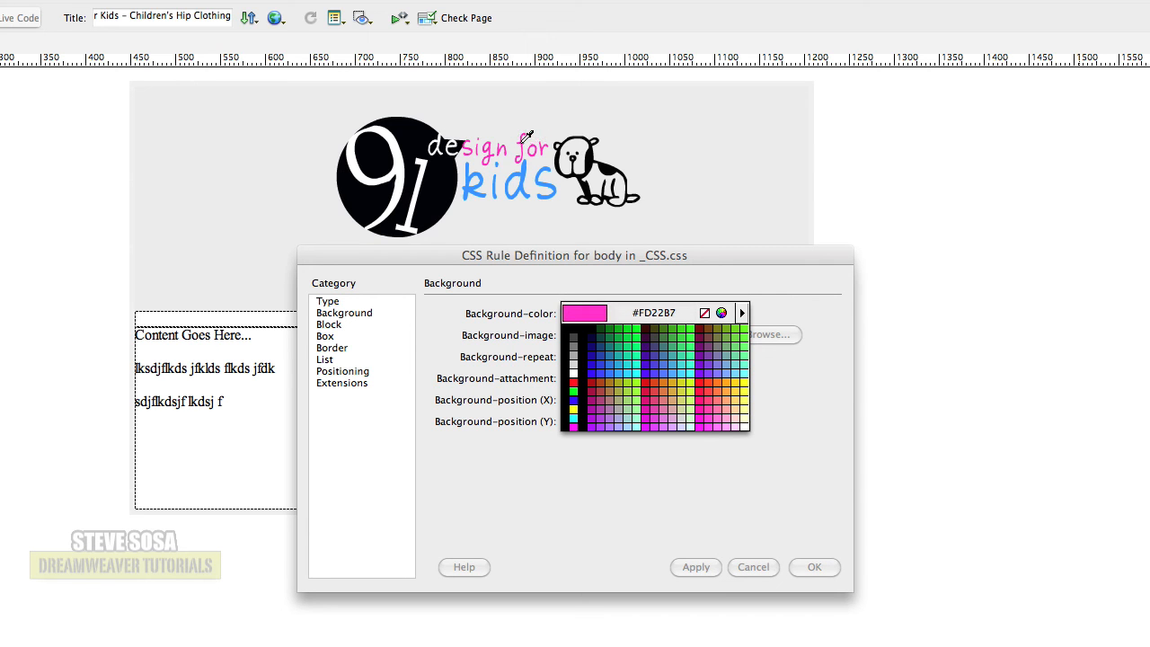
left_click(524, 138)
left_click(695, 566)
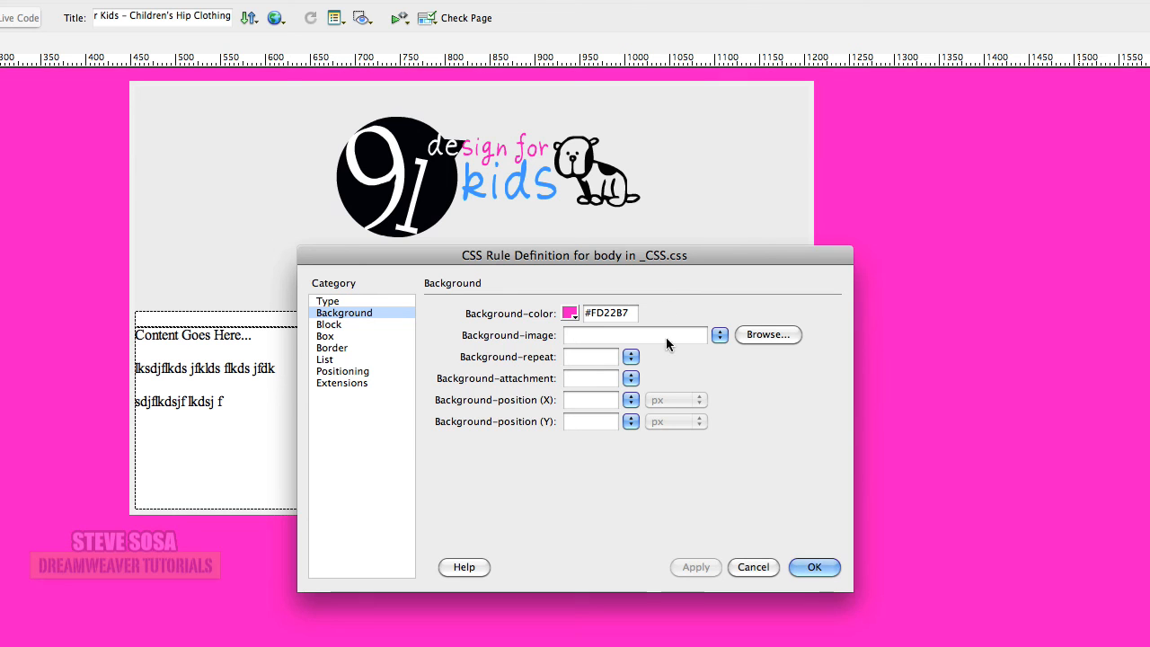
left_click_drag(642, 256, 583, 293)
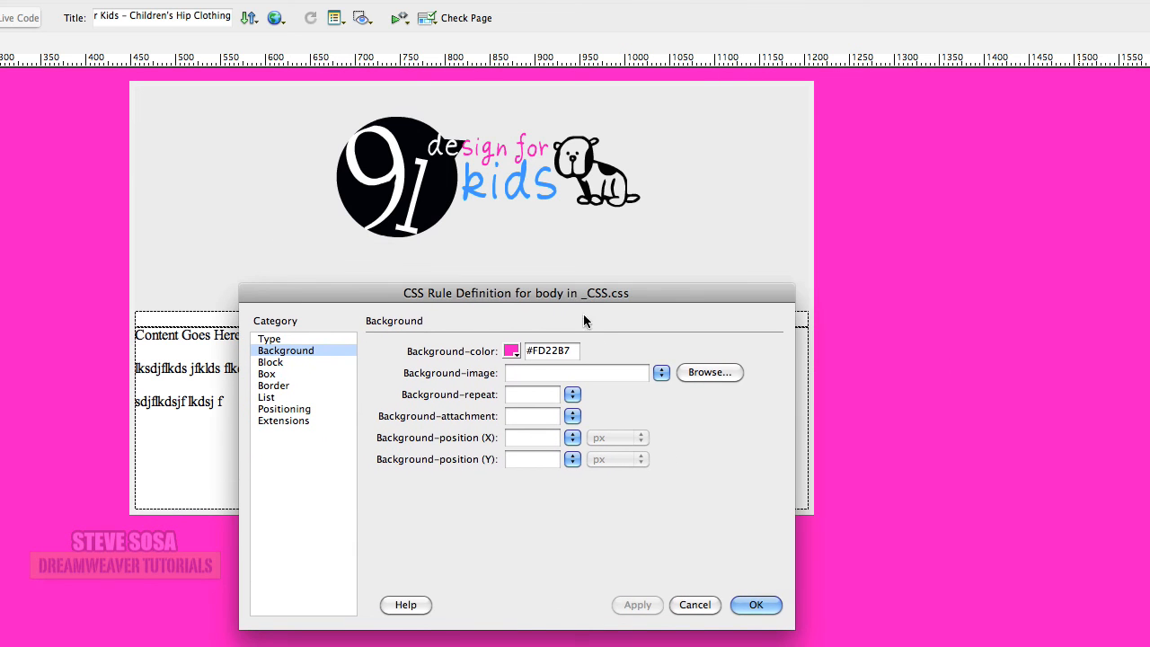
left_click(525, 351)
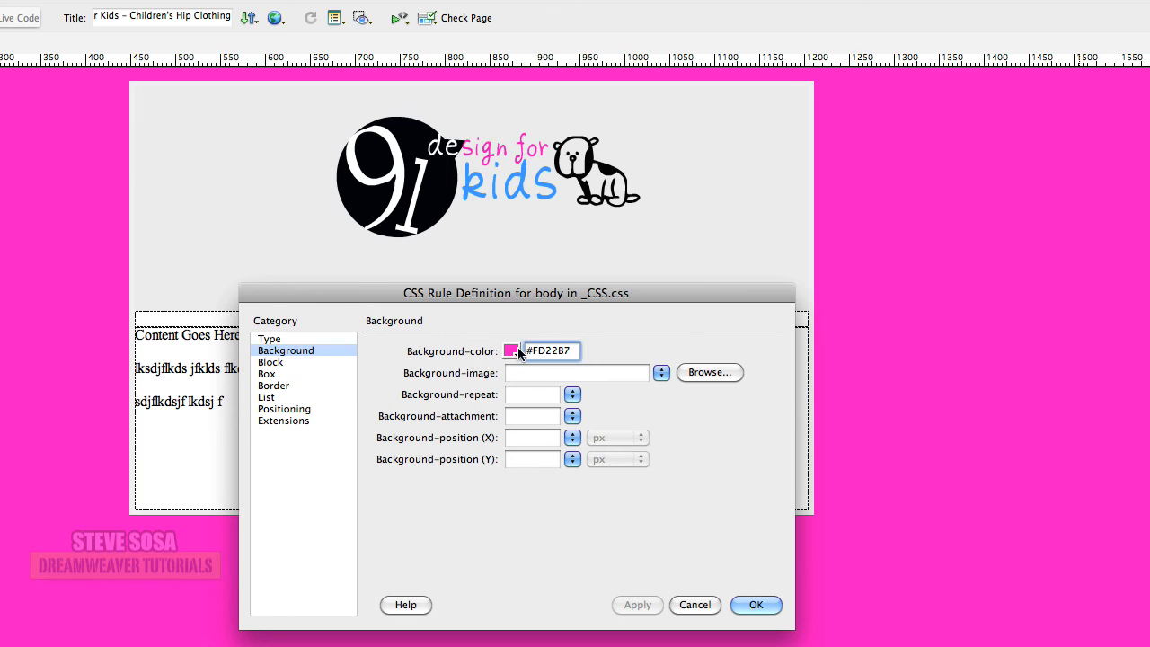
left_click(520, 352)
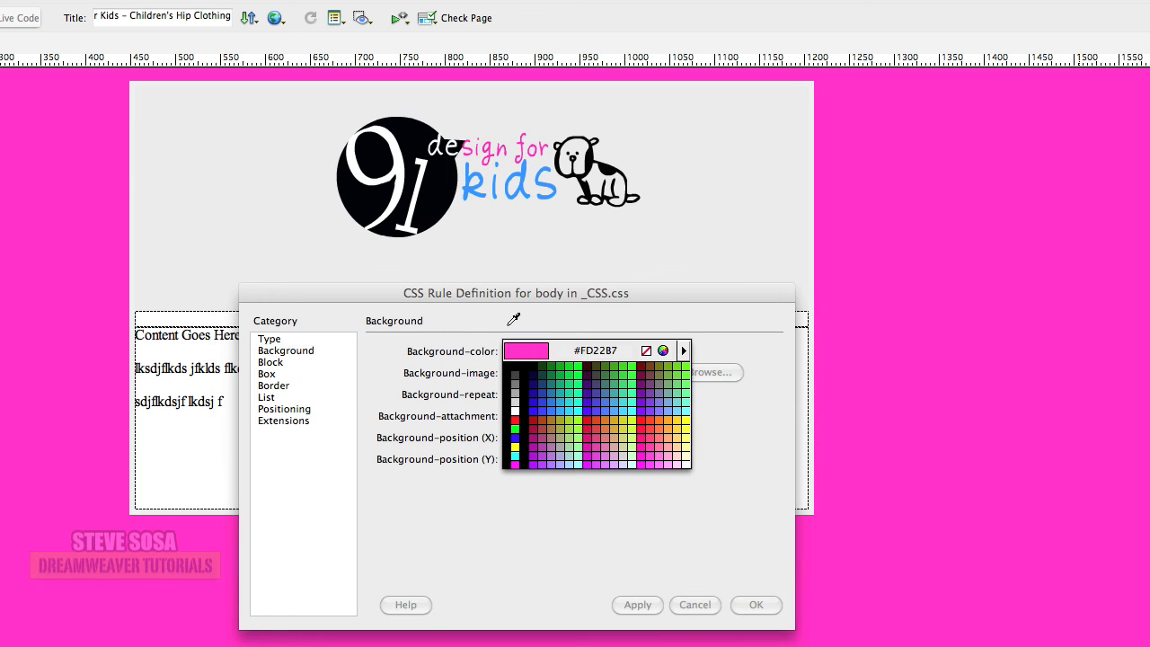
left_click(469, 185)
left_click(634, 605)
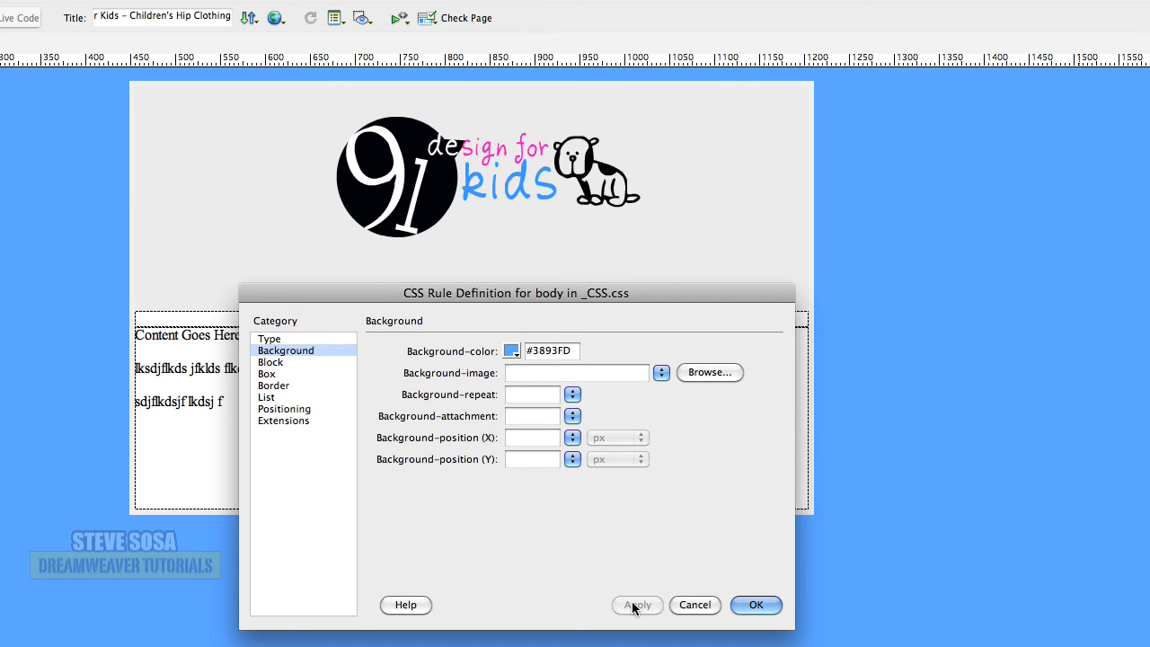
- Set the body rule's background color to light blue #9FCEFD, picked from the system color wheel, and apply it
left_click(511, 351)
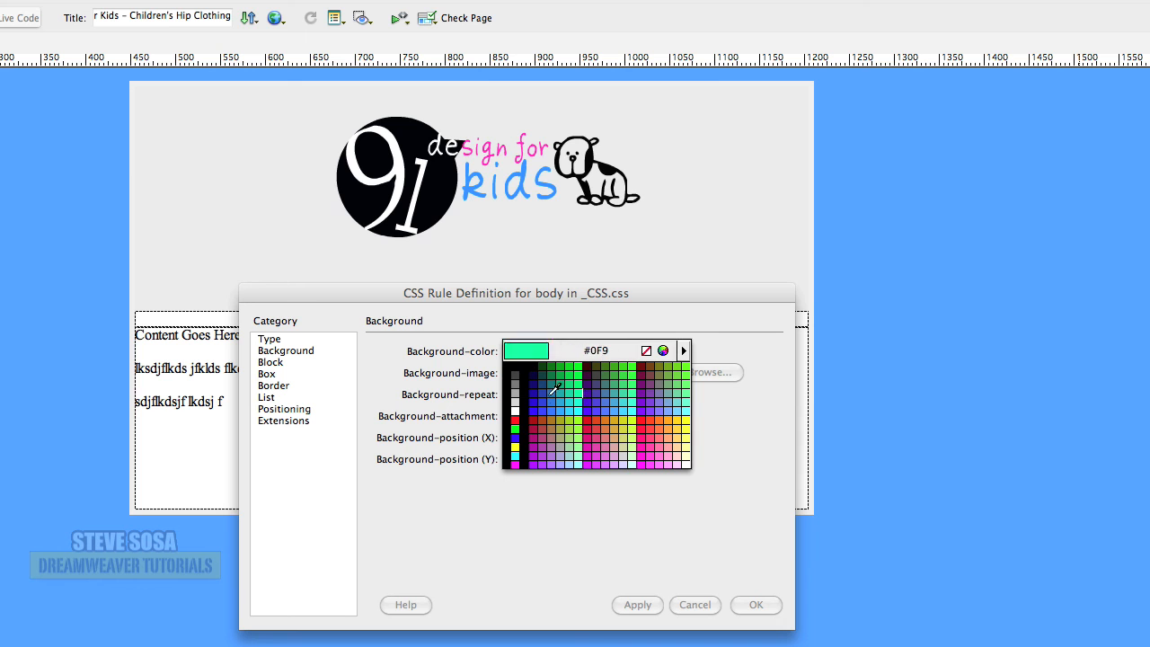
left_click(662, 351)
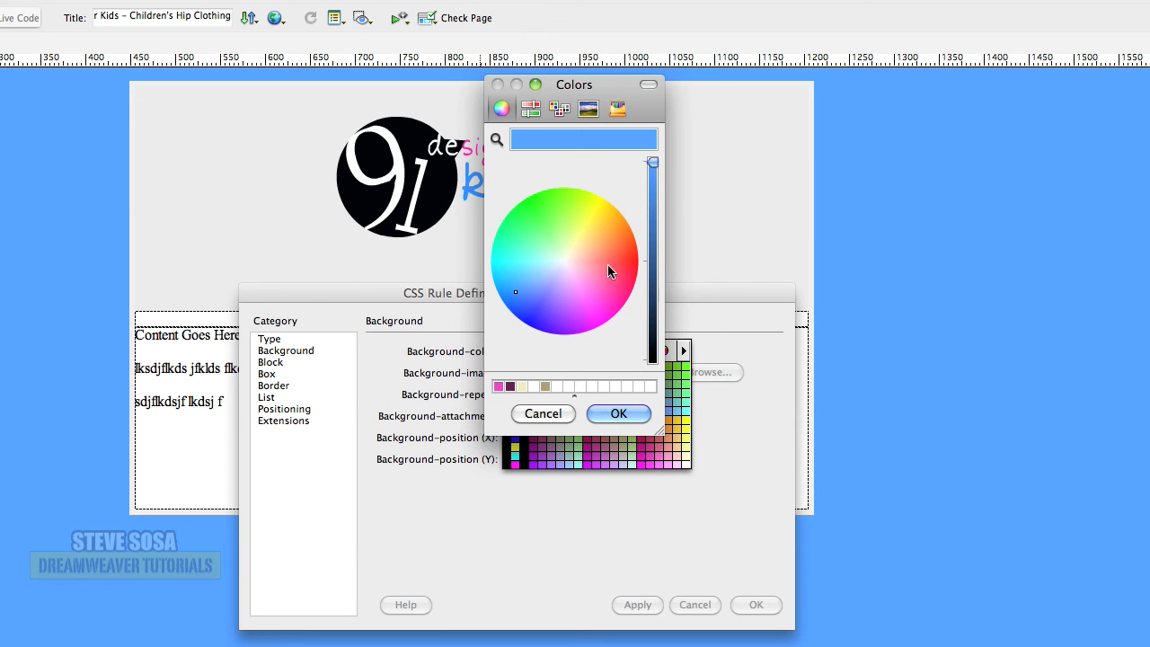
left_click(534, 278)
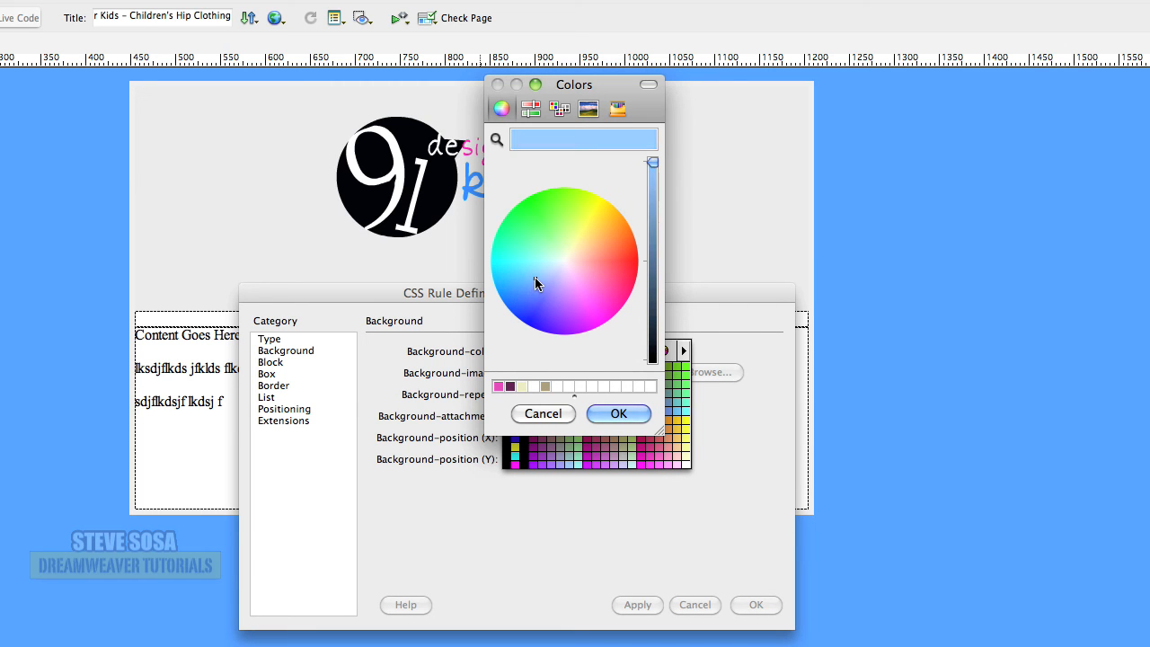
left_click(539, 274)
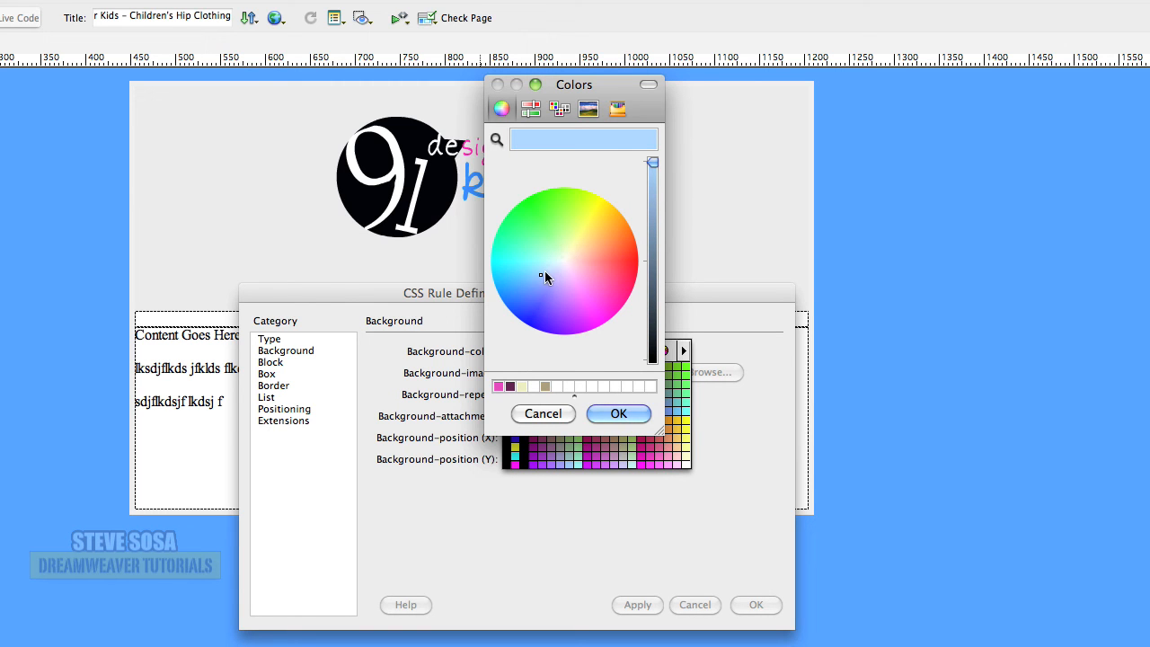
left_click(617, 413)
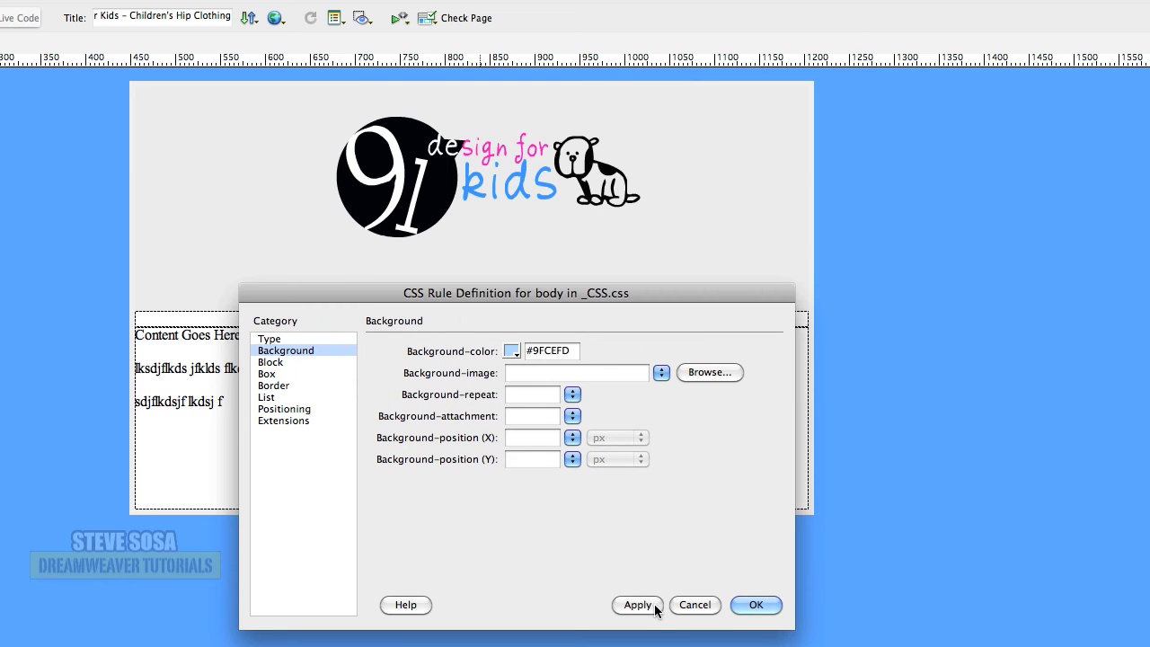
left_click(638, 605)
- Confirm the body rule definition and expand _CSS.css to list its rules
left_click_drag(589, 294, 813, 363)
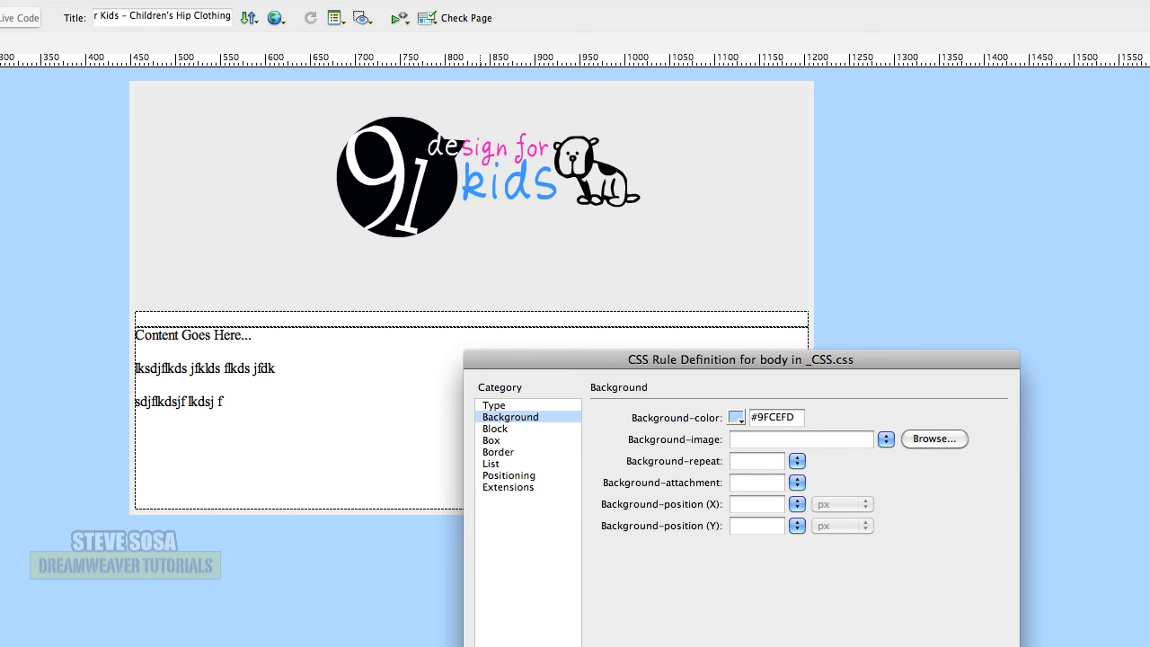
key("Return")
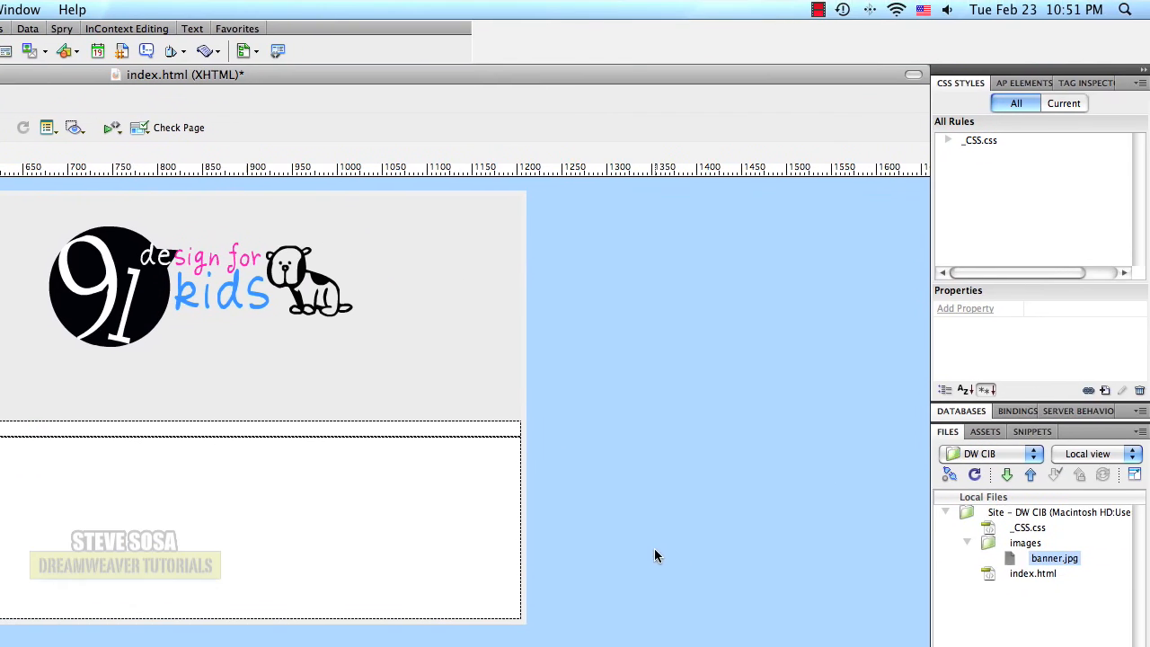
left_click(948, 139)
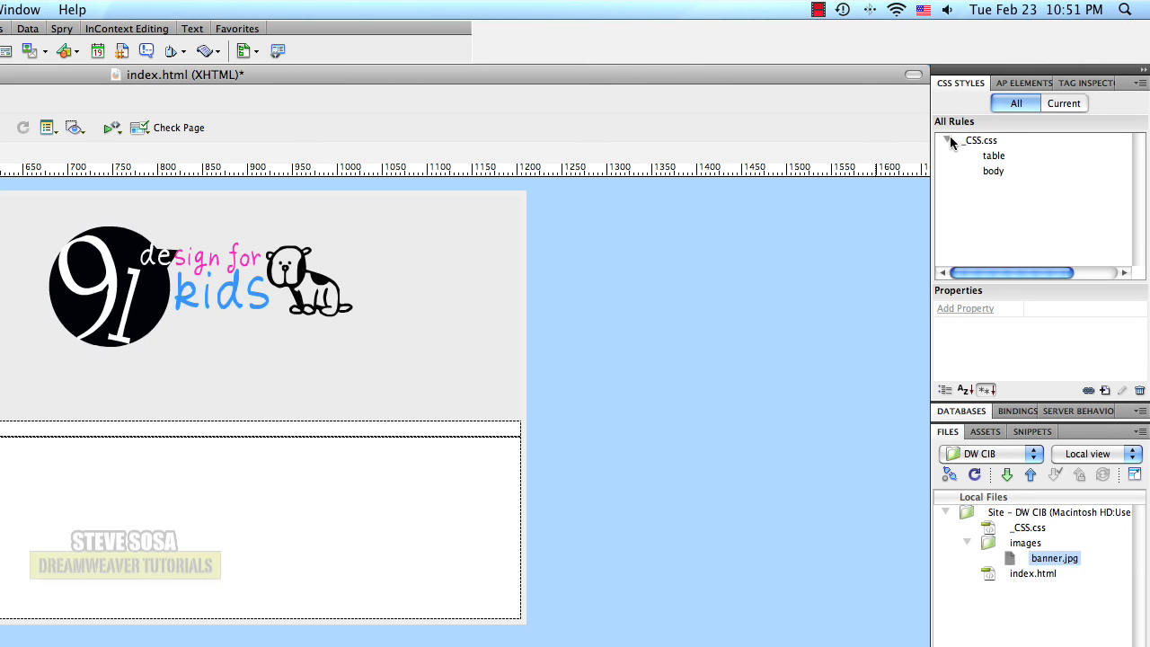